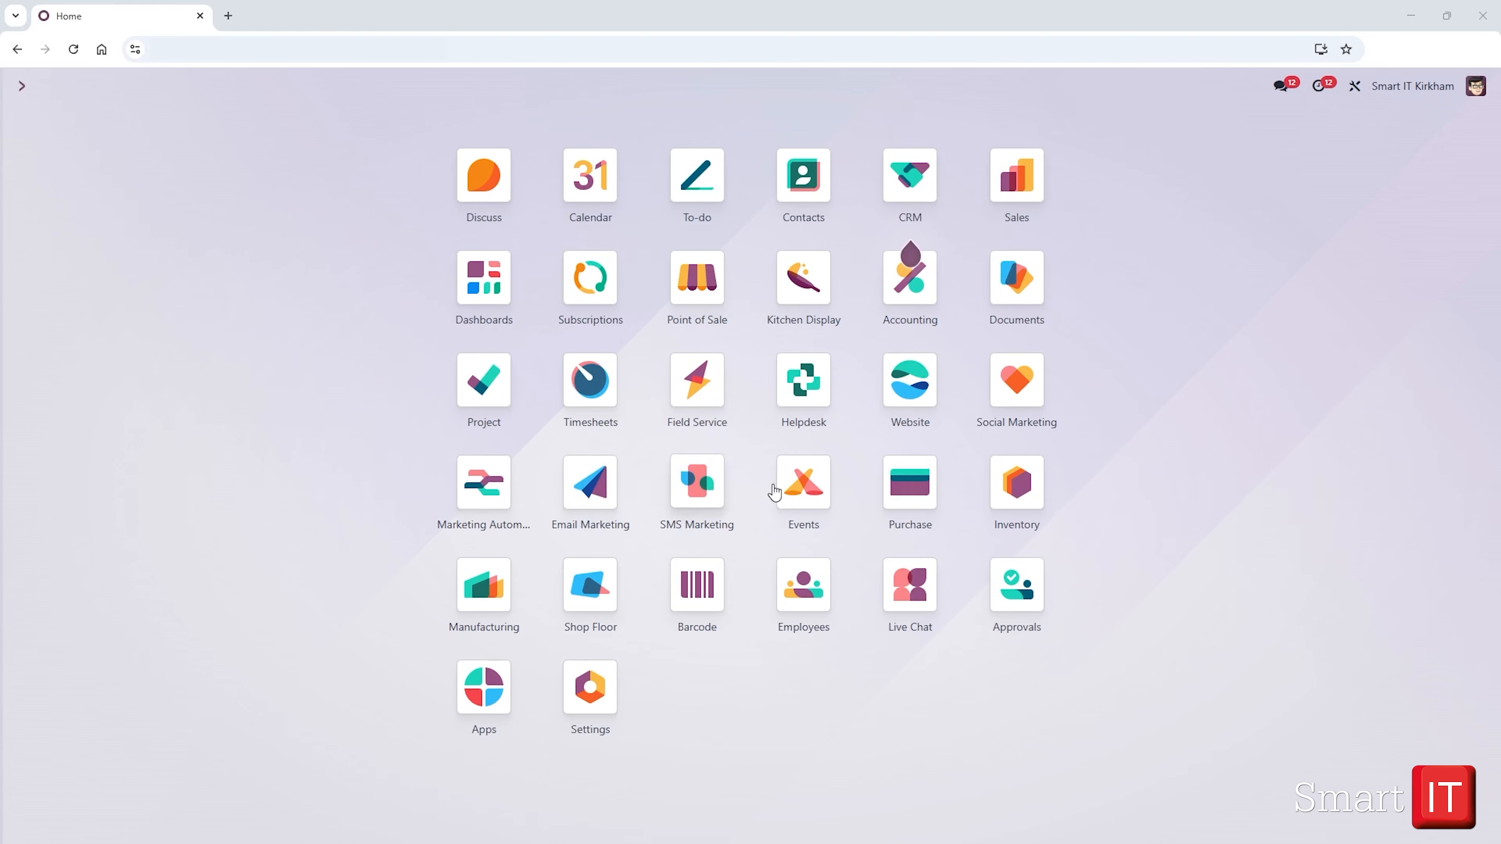
Open the purchase orders list in Purchase and filter it to orders with waiting bills
click(913, 484)
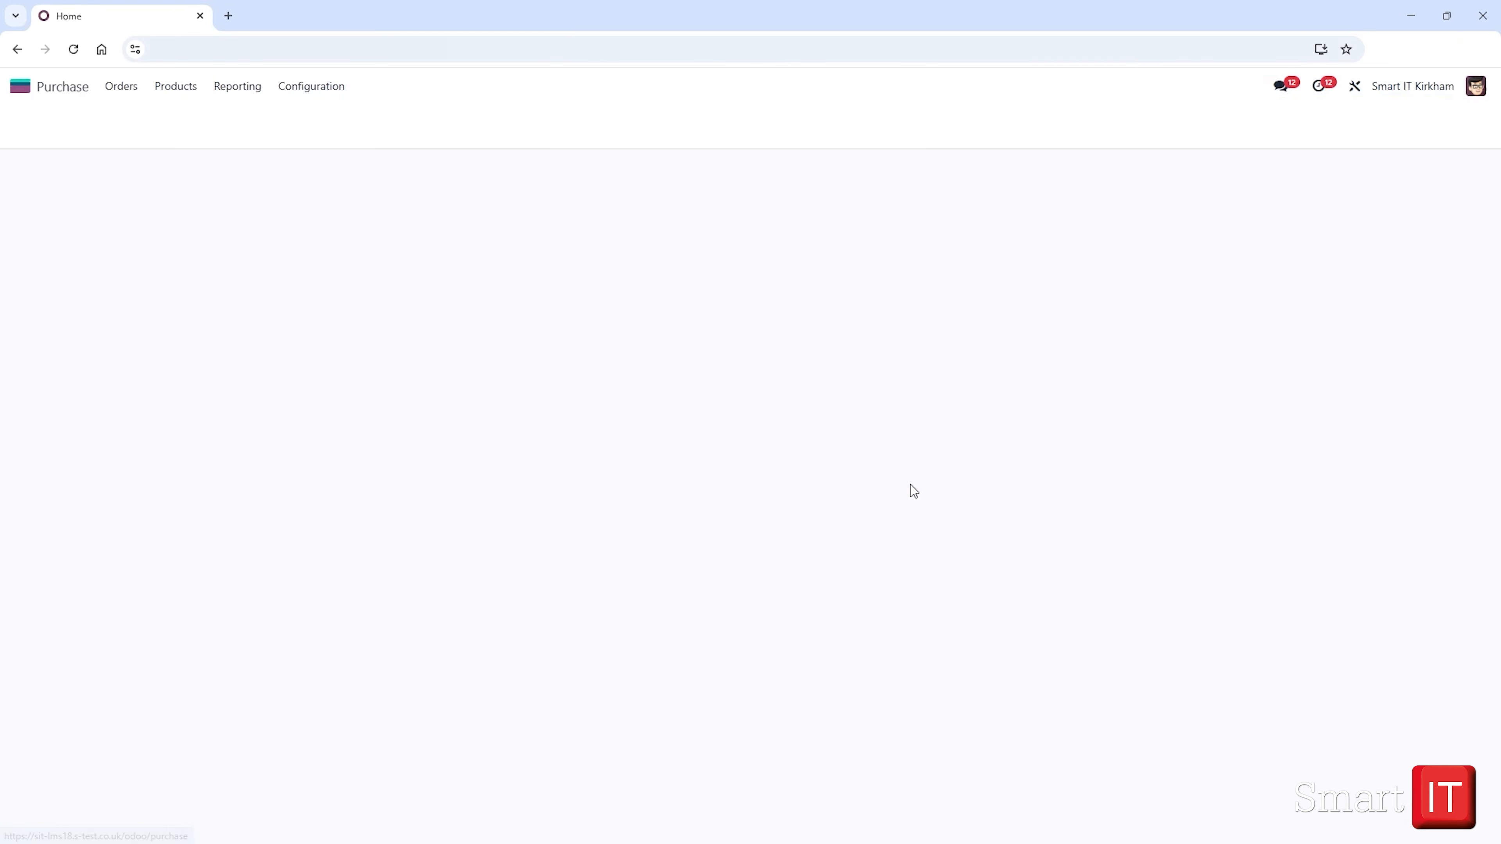
click(120, 87)
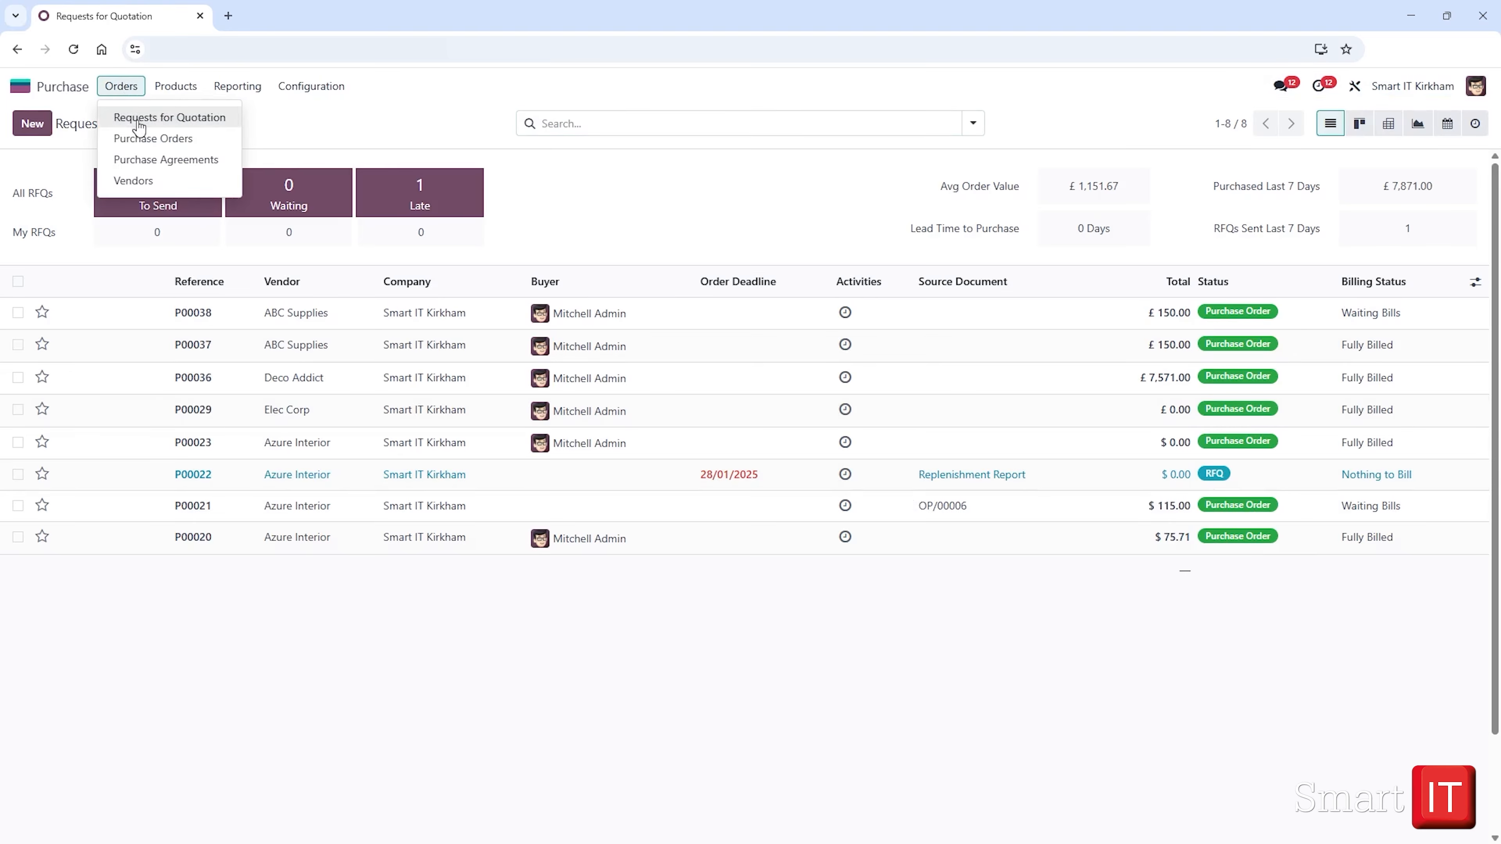
click(143, 139)
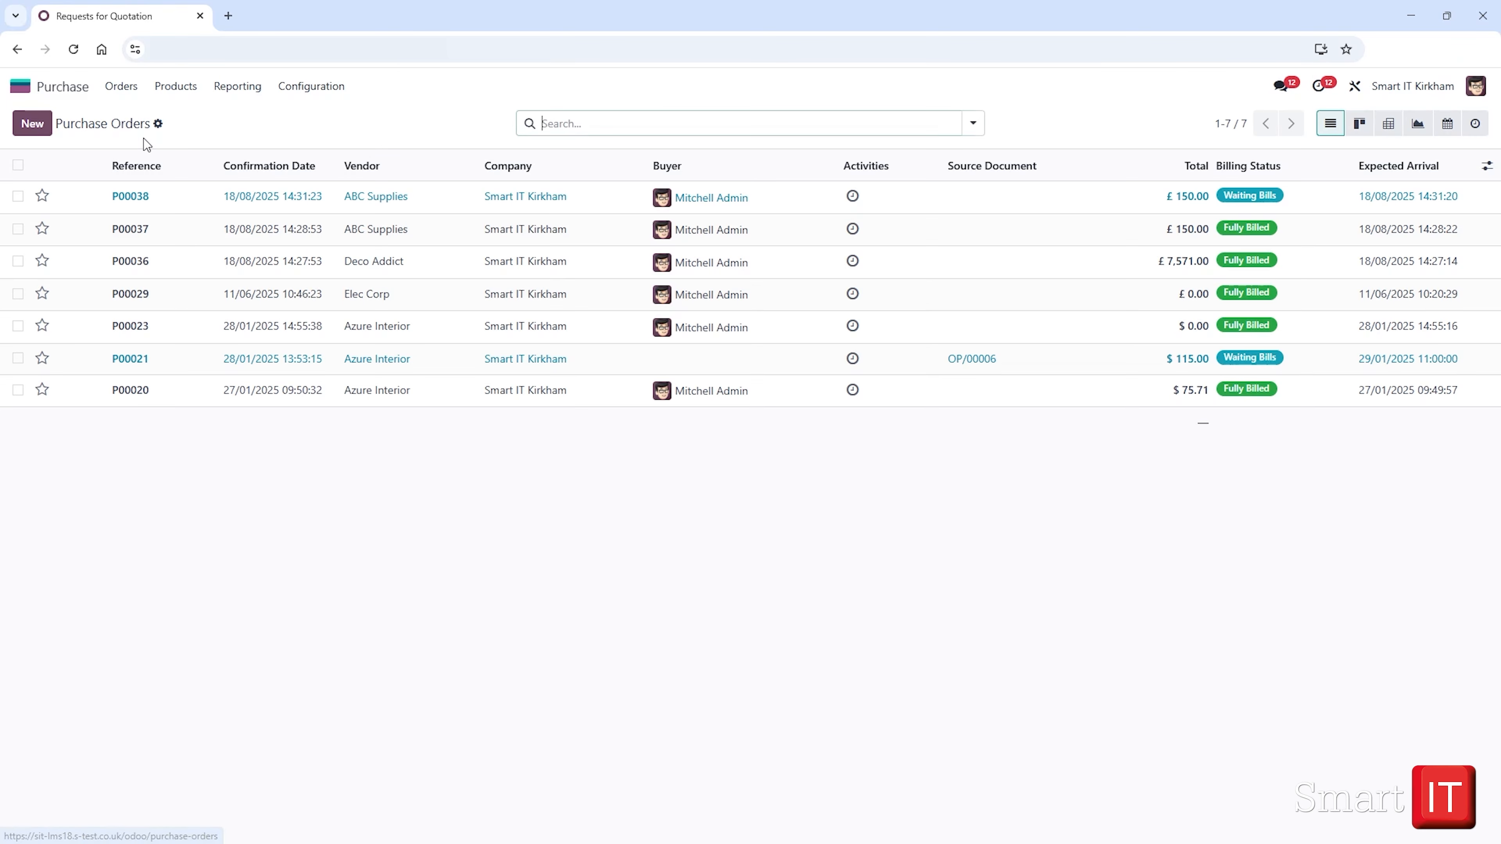
click(637, 124)
click(549, 245)
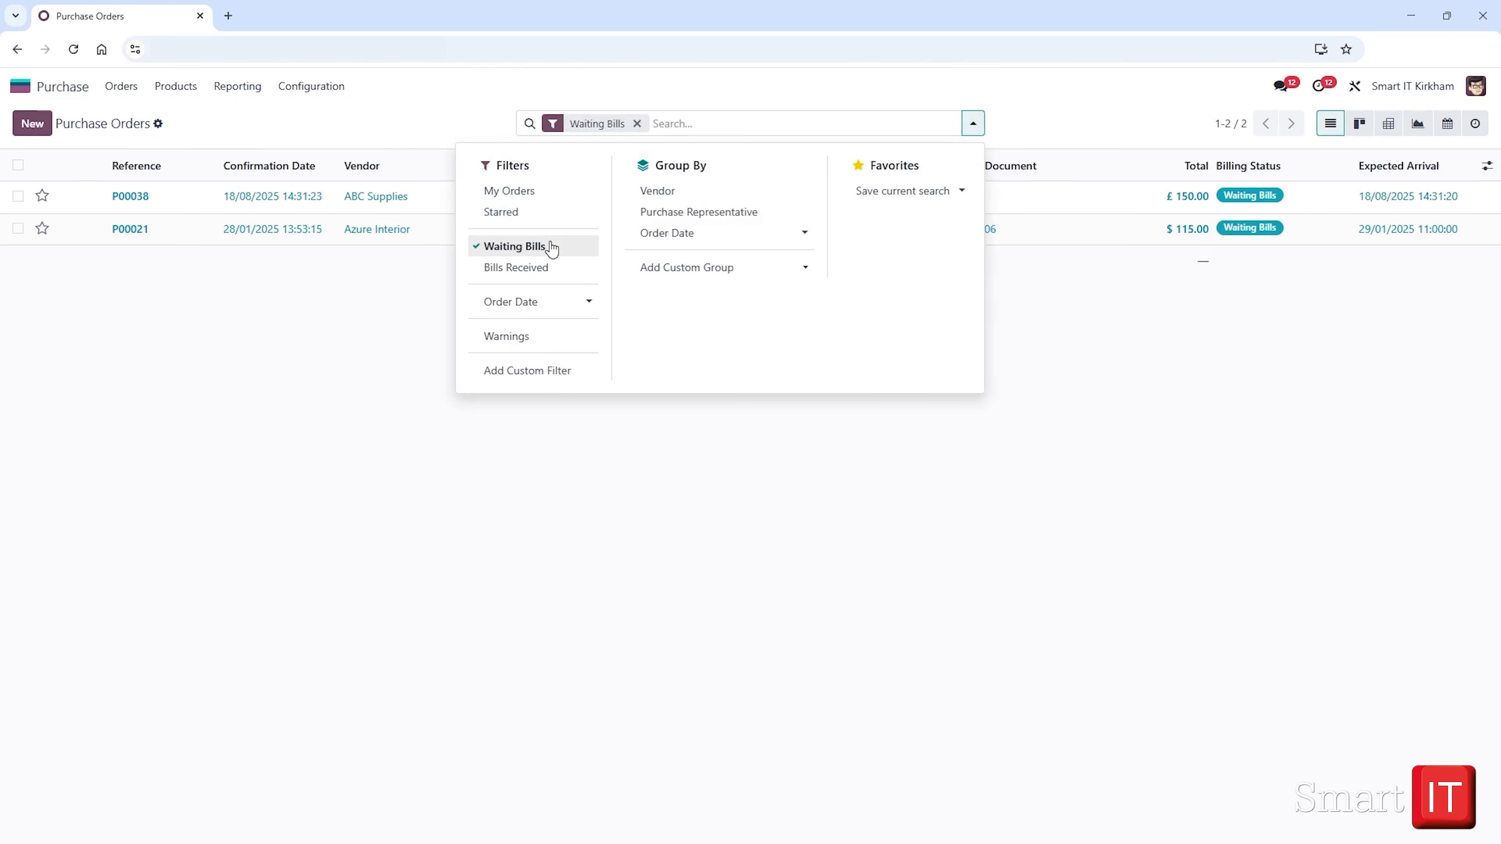
click(292, 476)
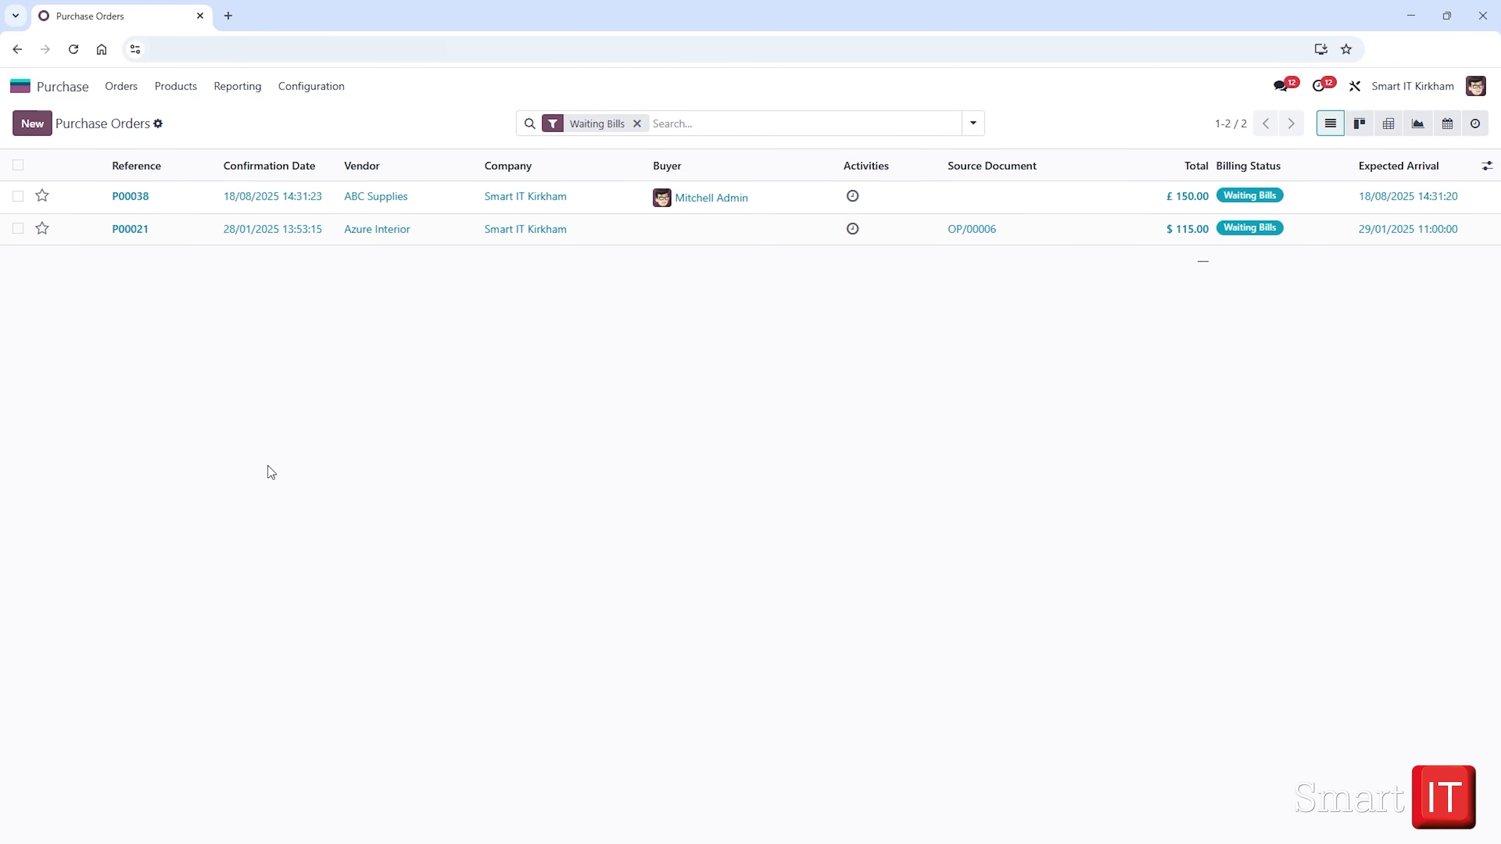
Check the receipt linked to the ABC Supplies purchase order and return to the purchase orders list
click(424, 191)
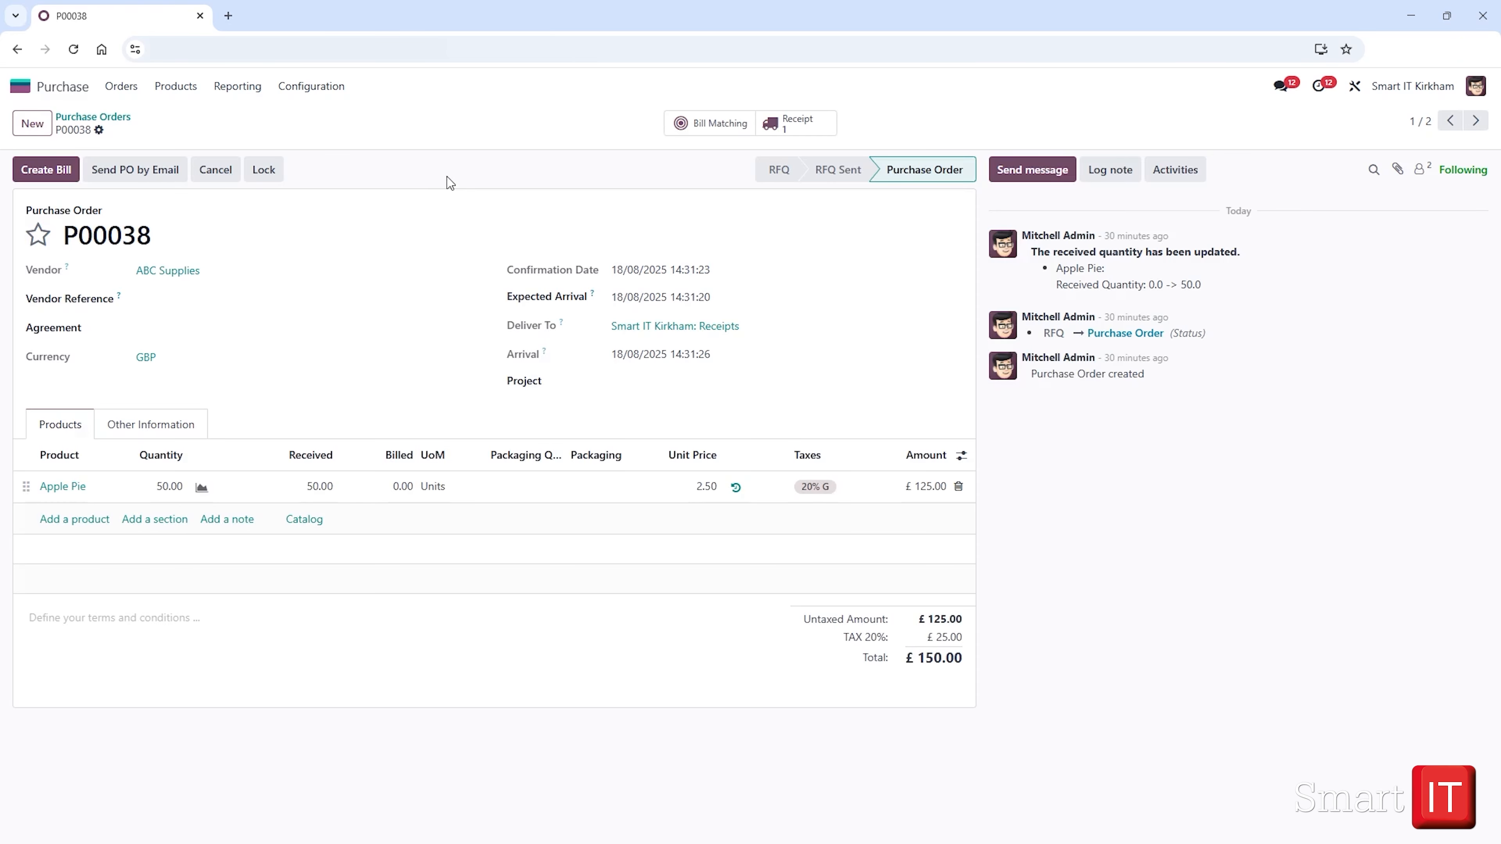
click(801, 126)
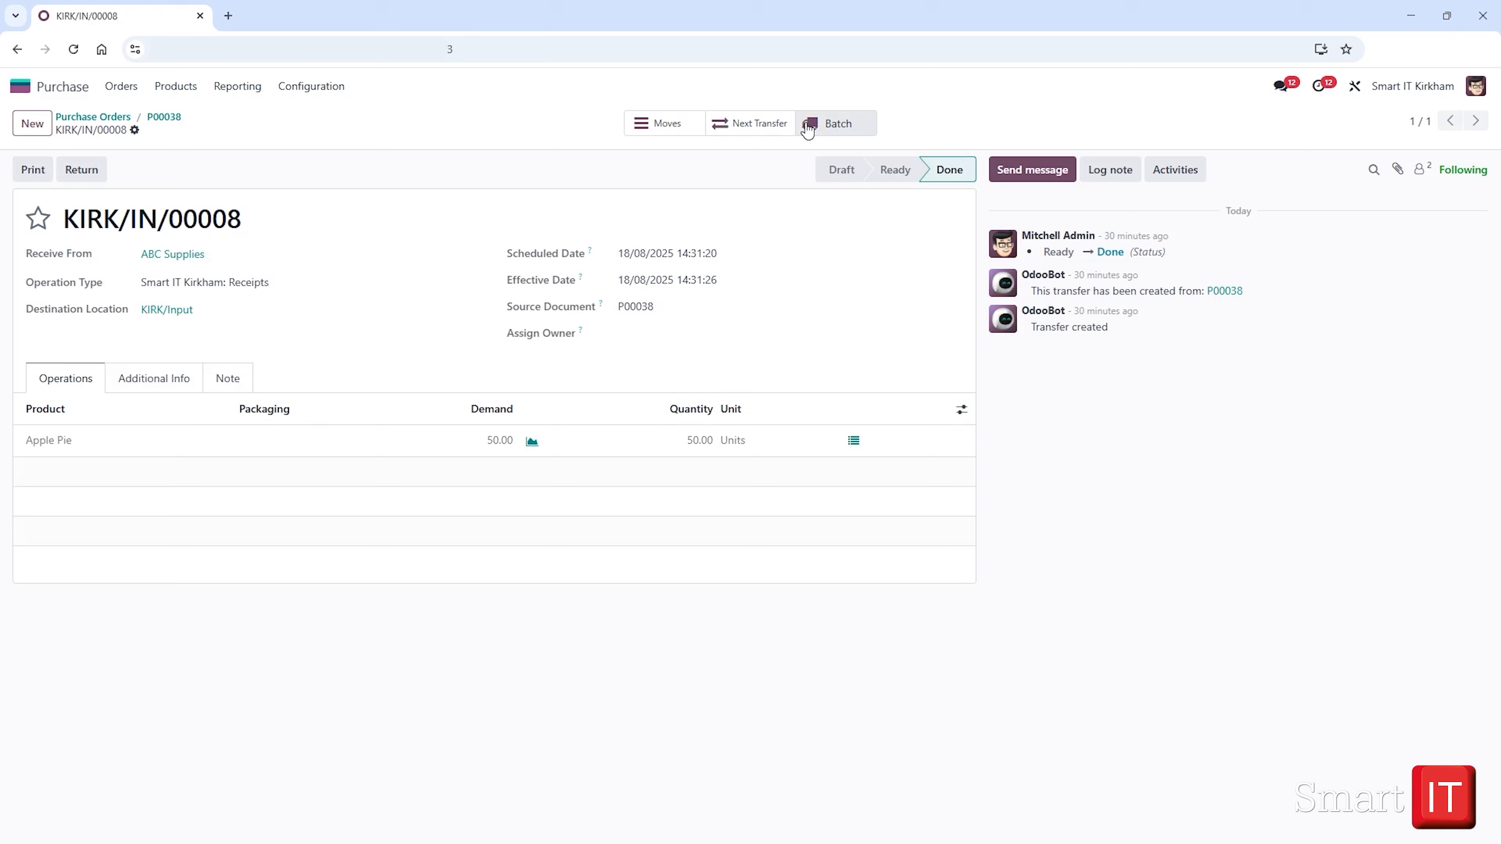
click(100, 117)
Create vendor bills for all the listed purchase orders in one batch
click(18, 166)
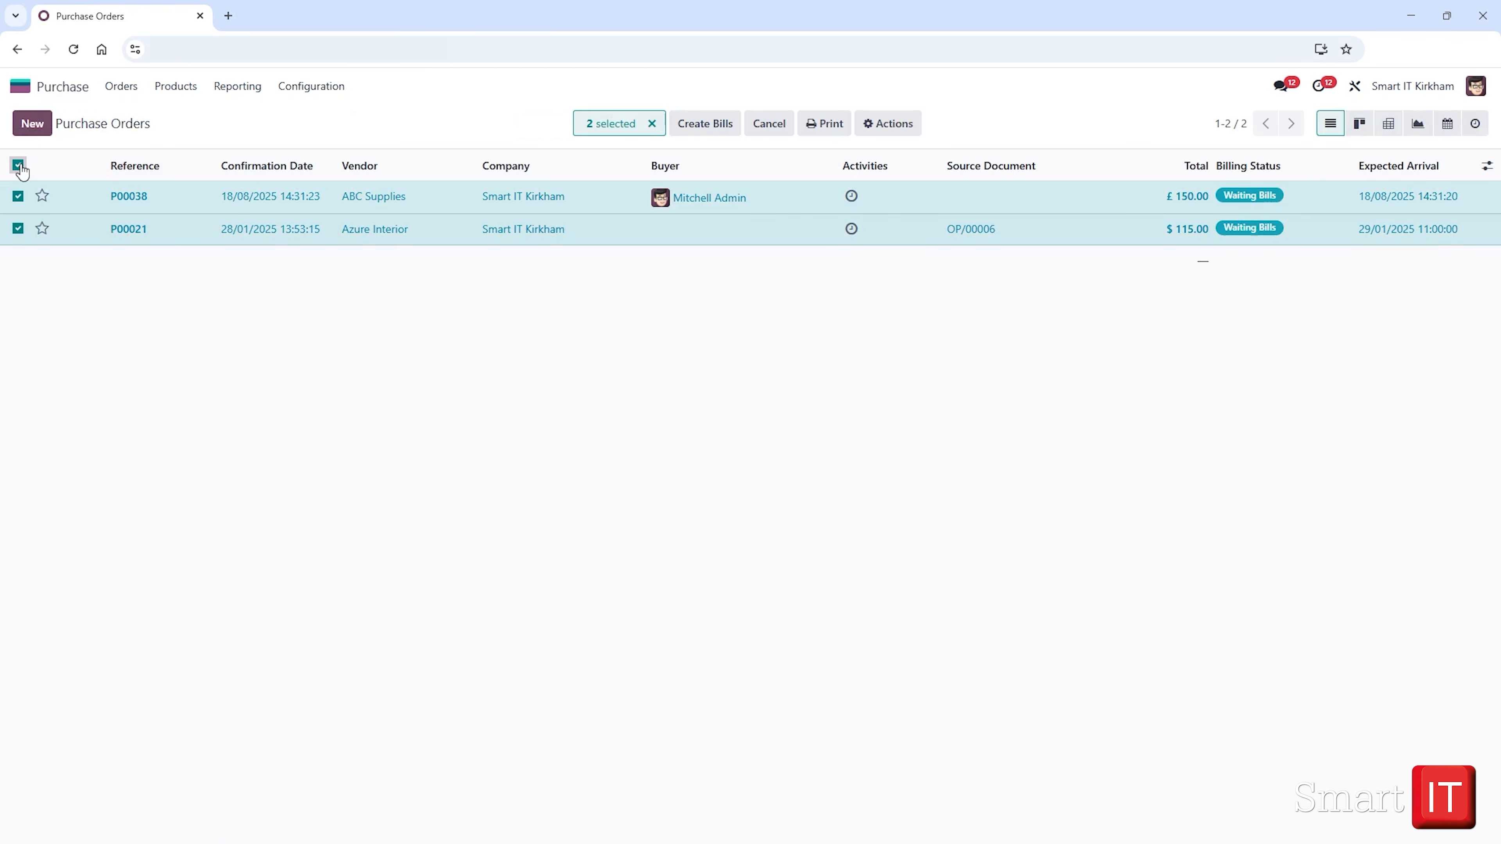
click(708, 126)
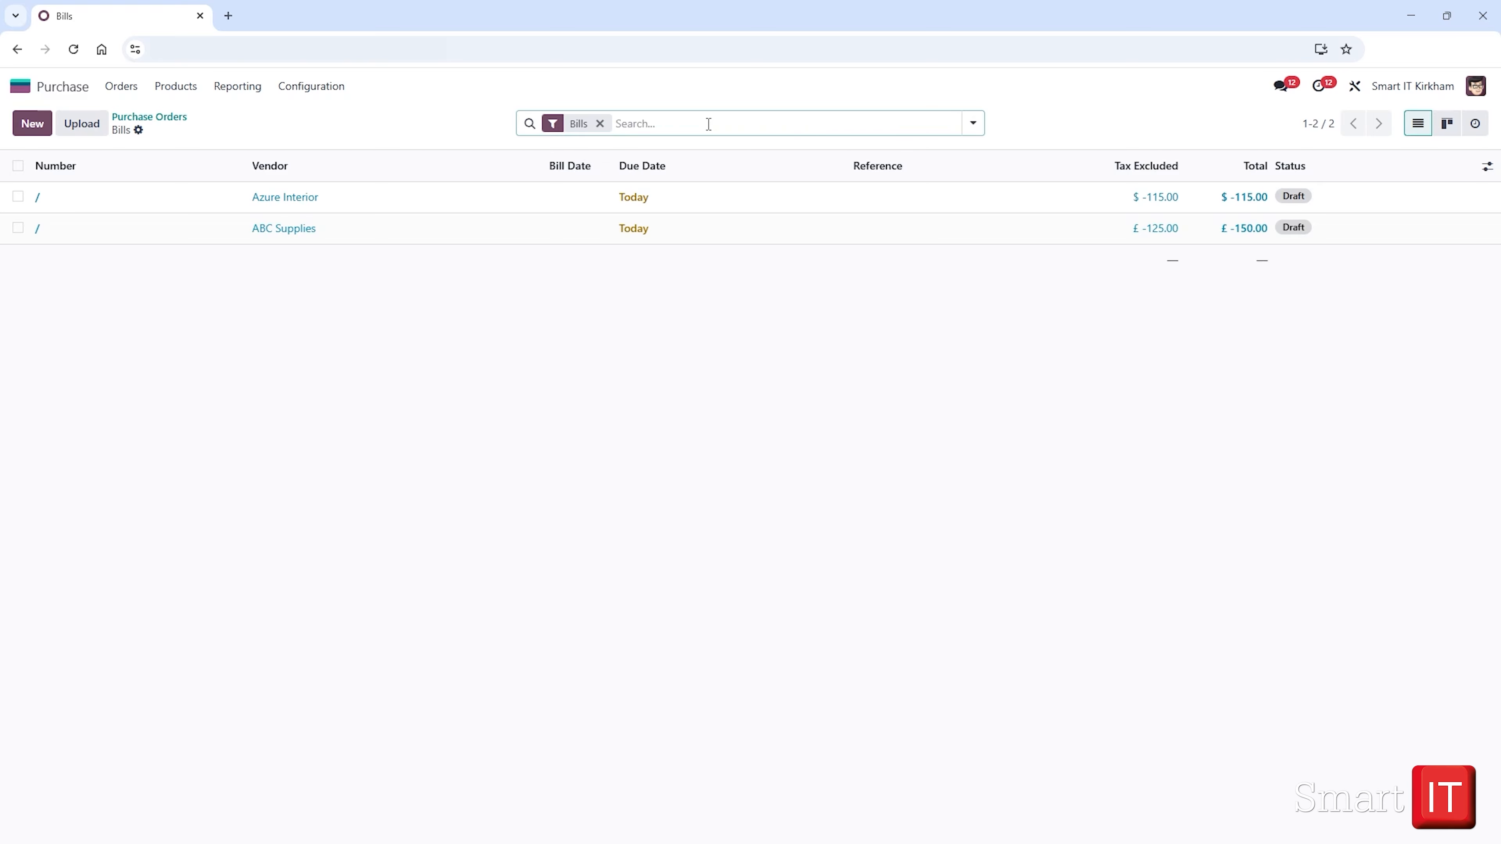
click(707, 122)
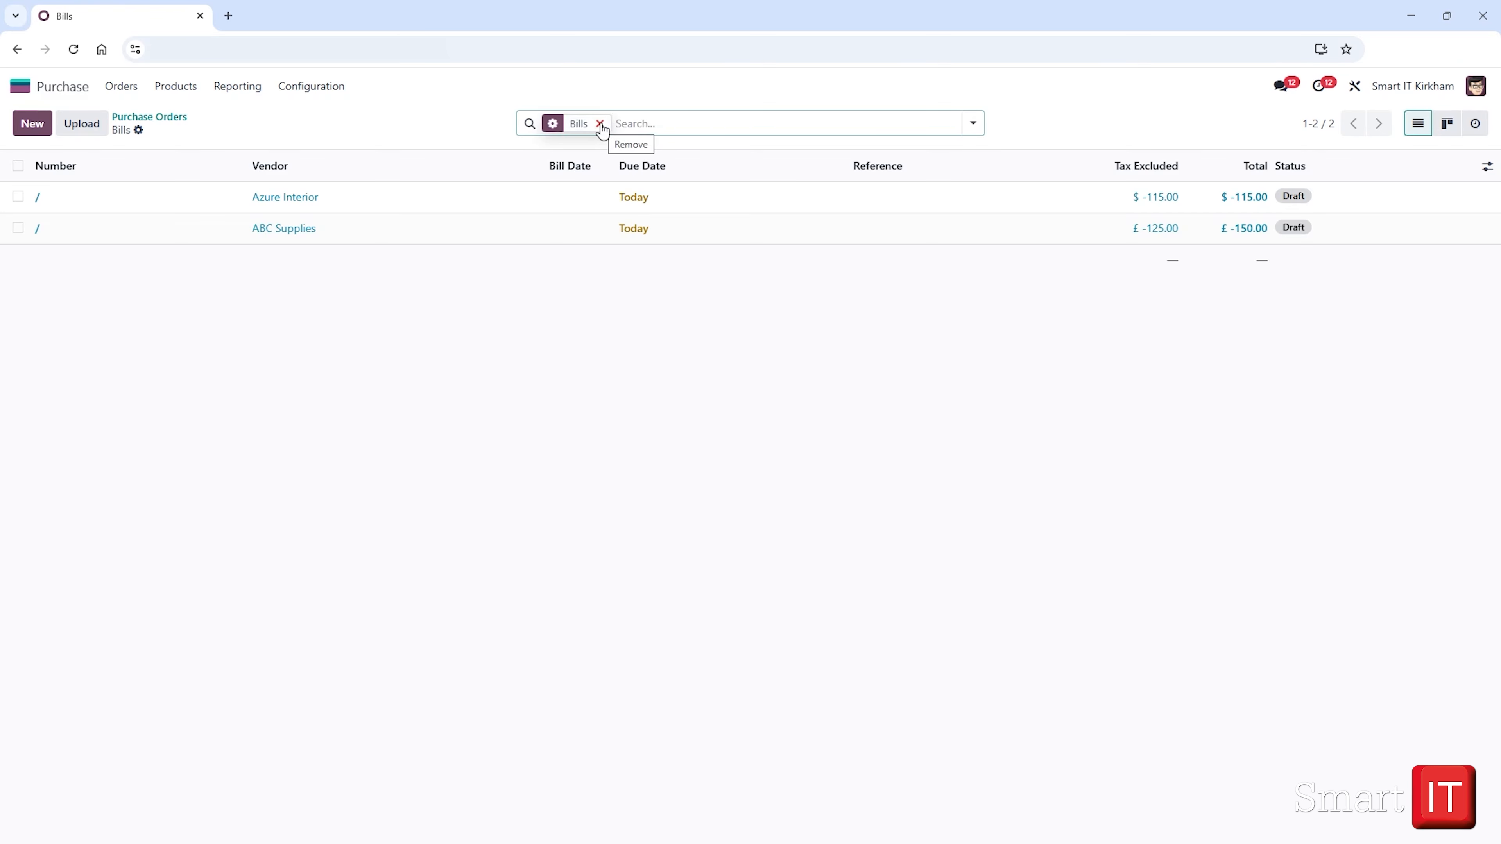
Switch to Accounting and open the £7,571.00 Deco Addict vendor bill
click(24, 87)
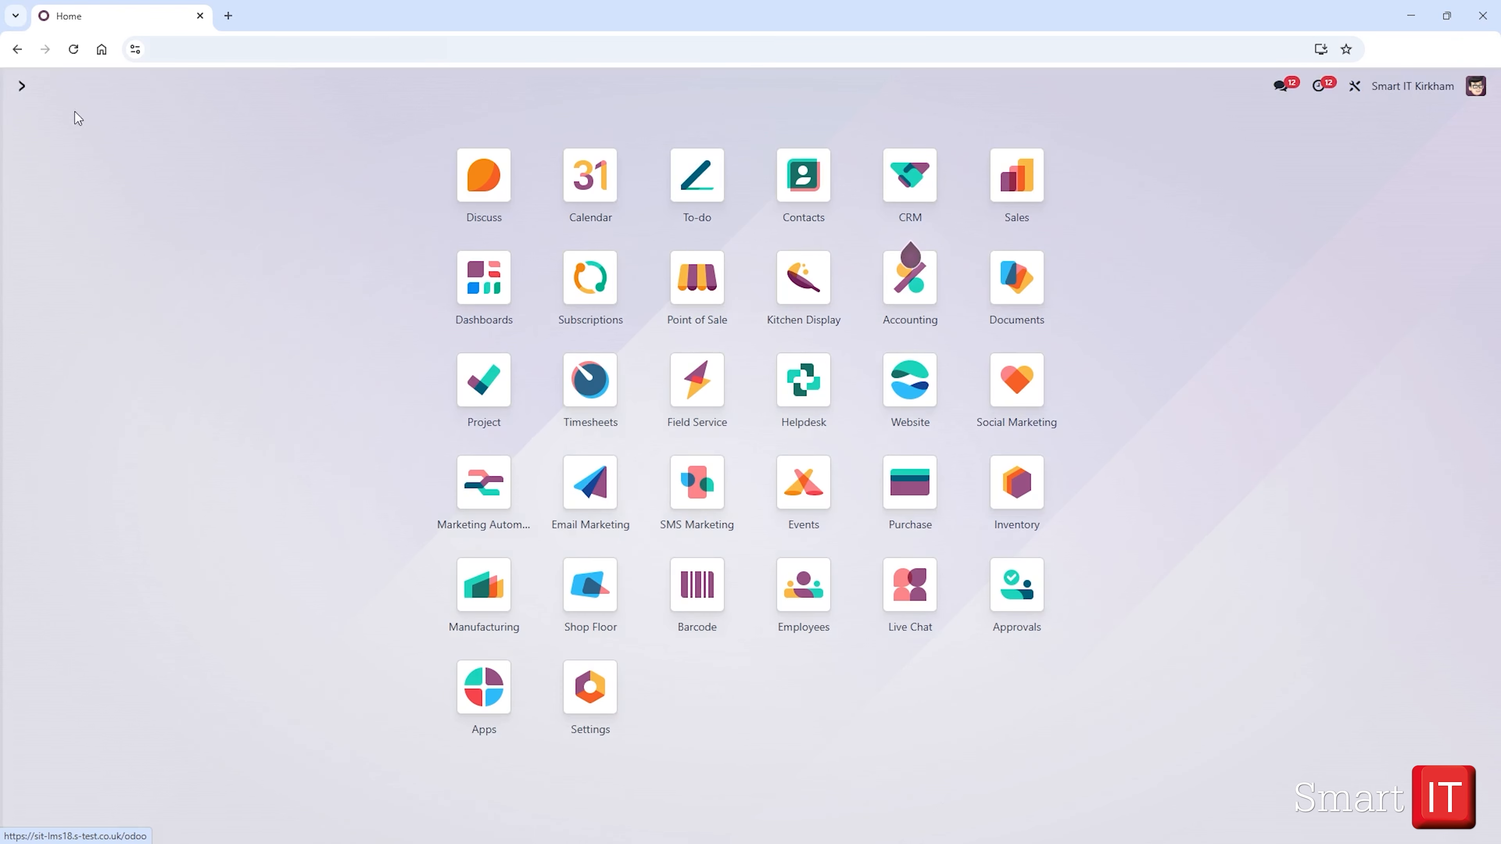
click(913, 286)
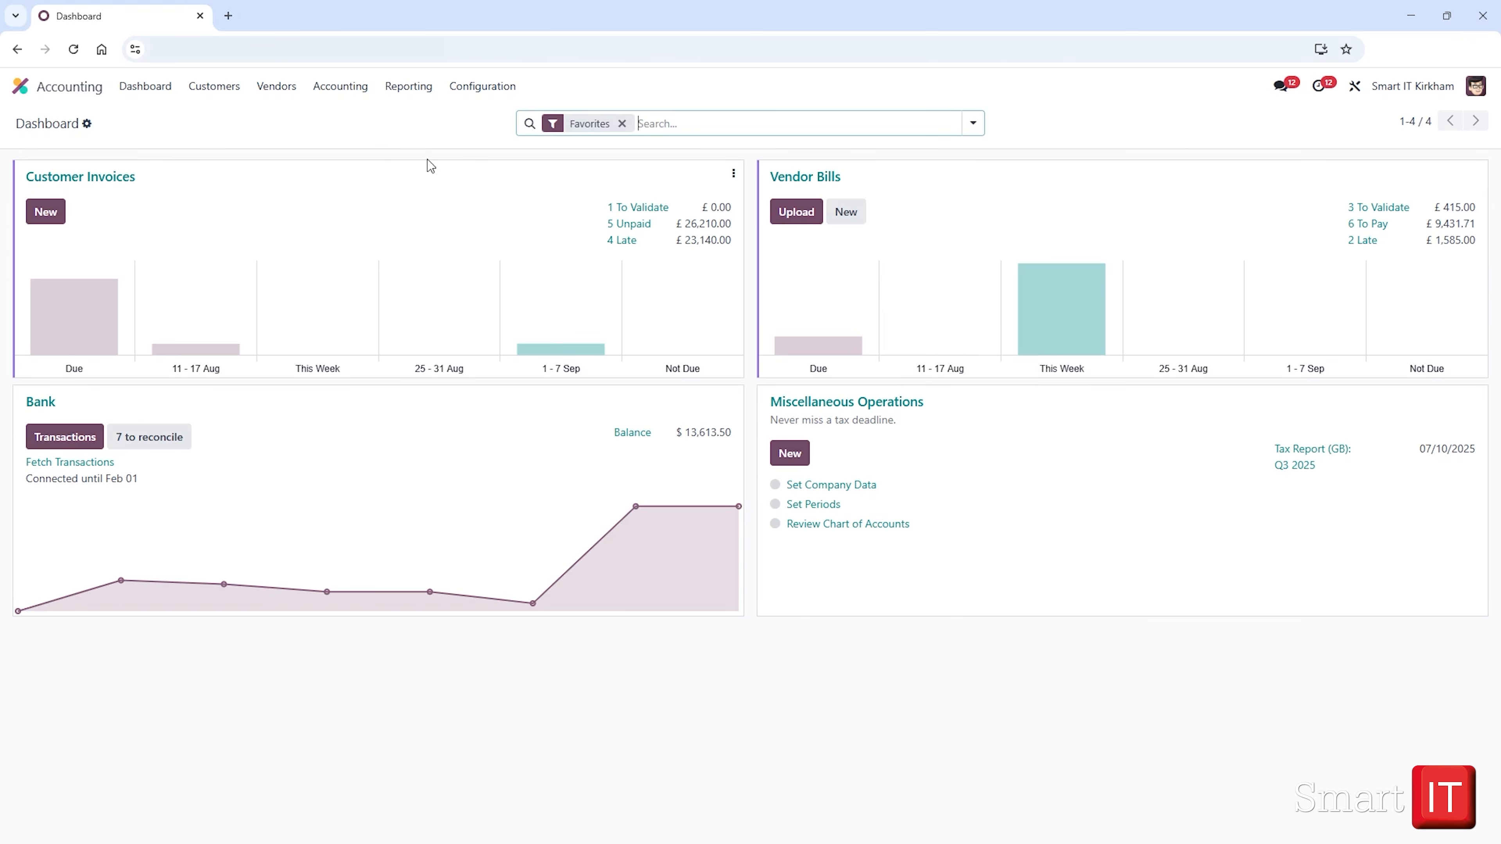
click(290, 87)
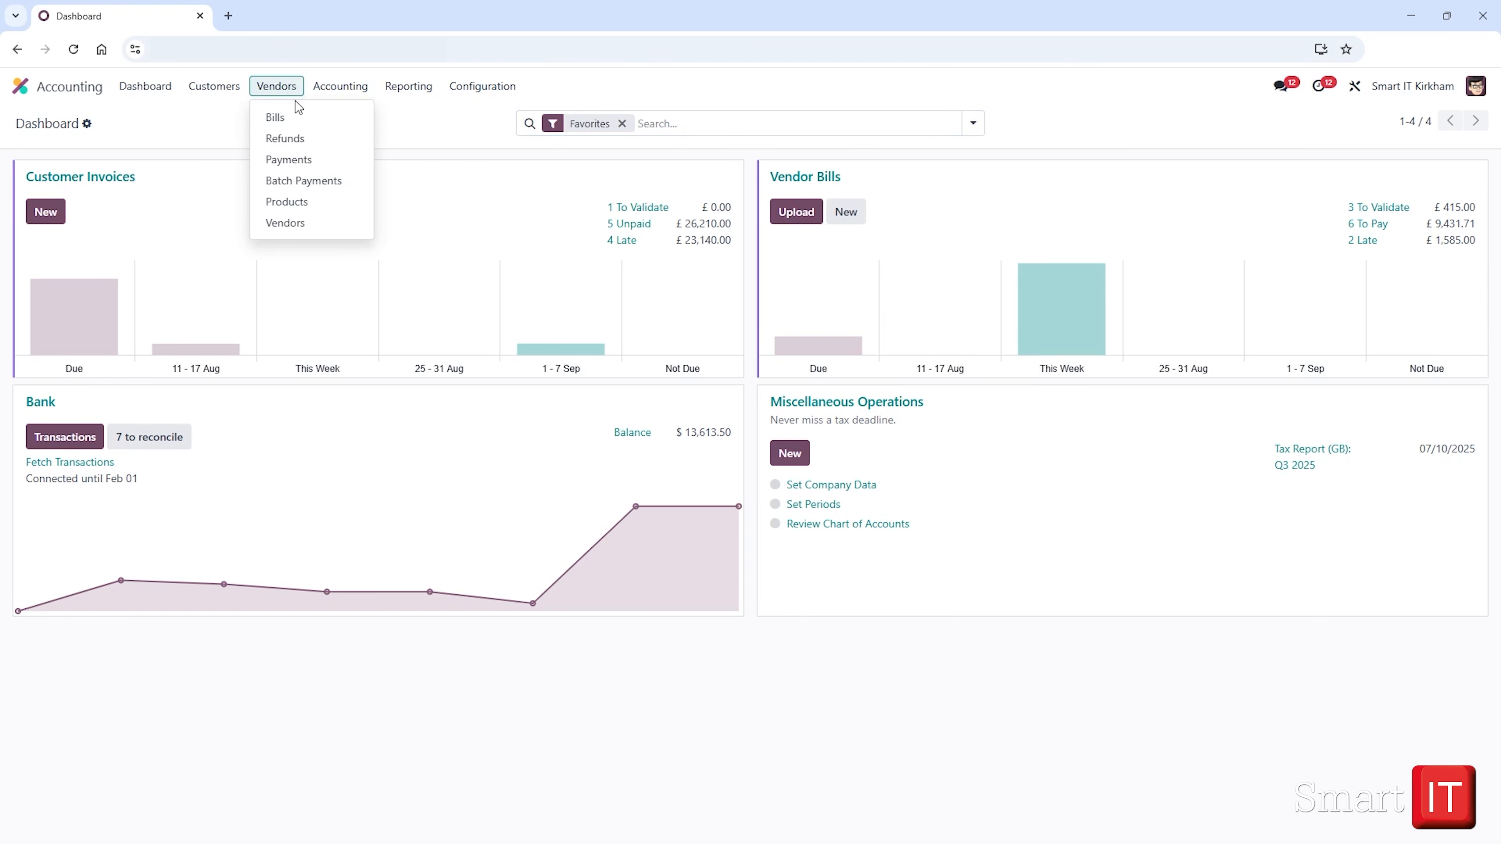
click(299, 116)
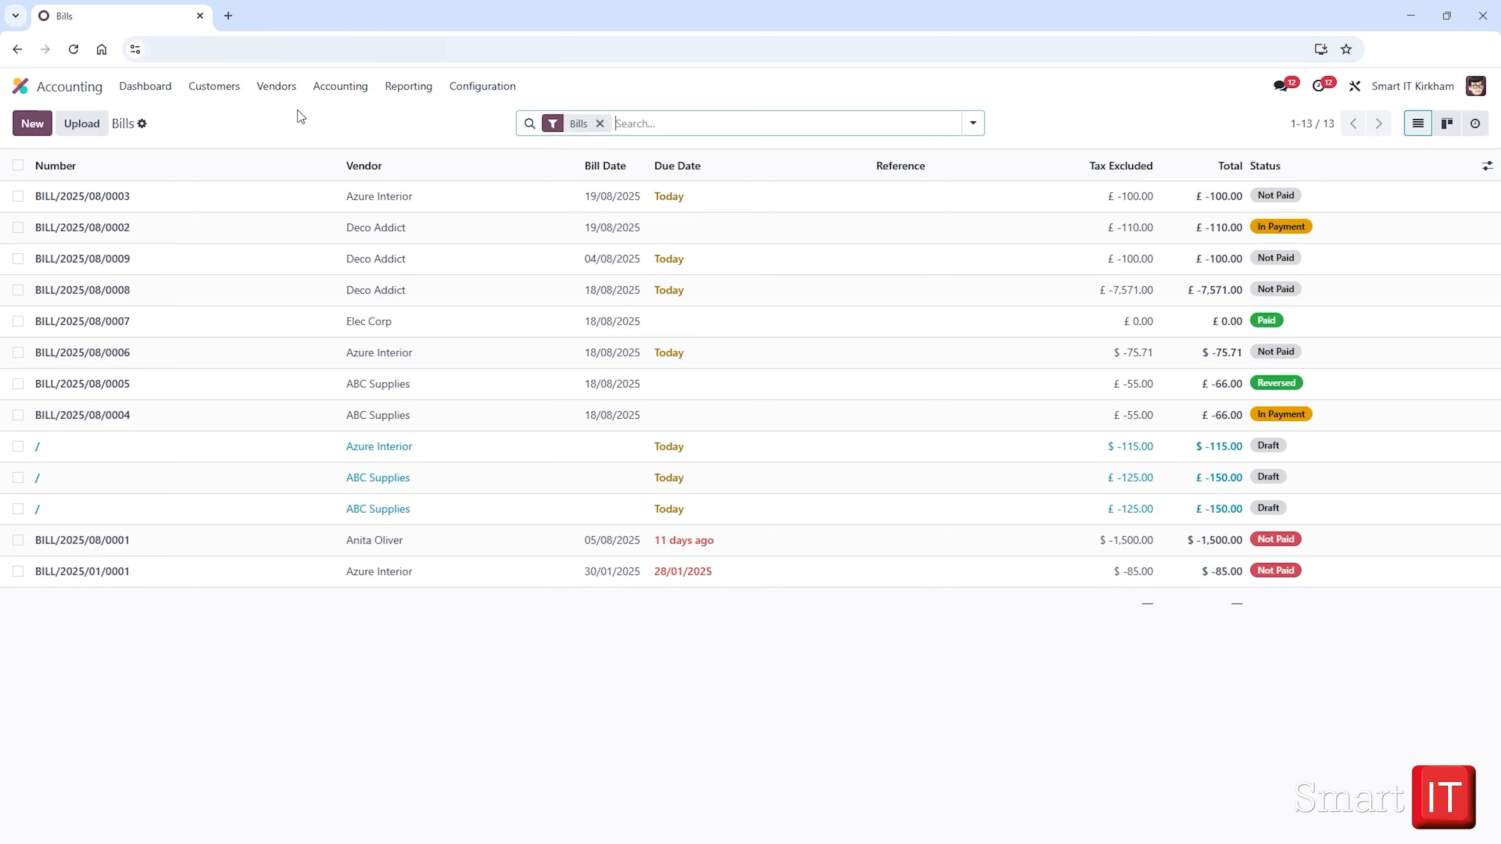
click(441, 298)
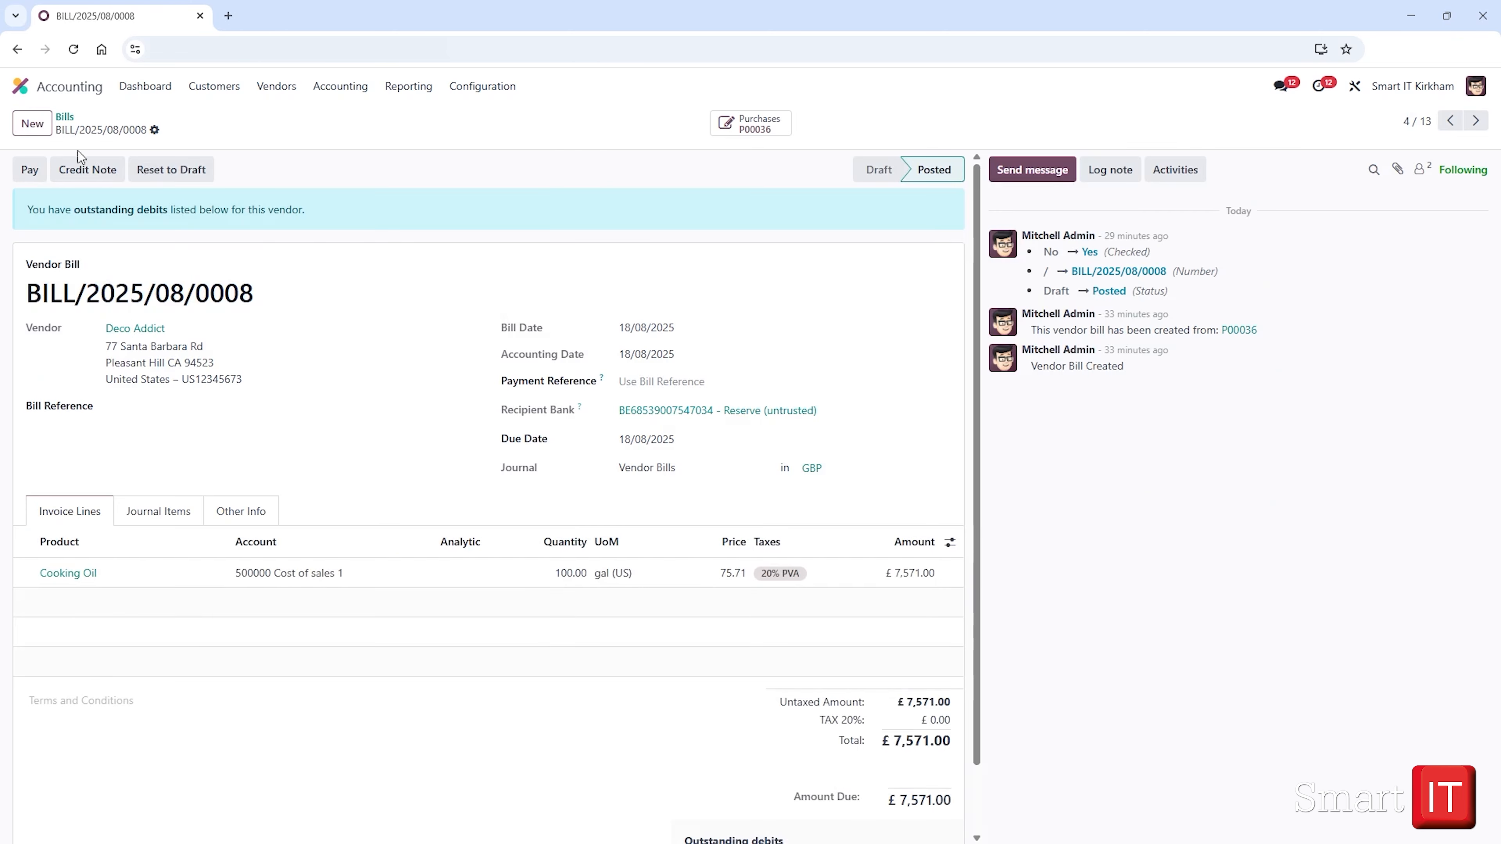
Register a manual payment of £7,571.00 for the bill through the Cash journal
click(31, 170)
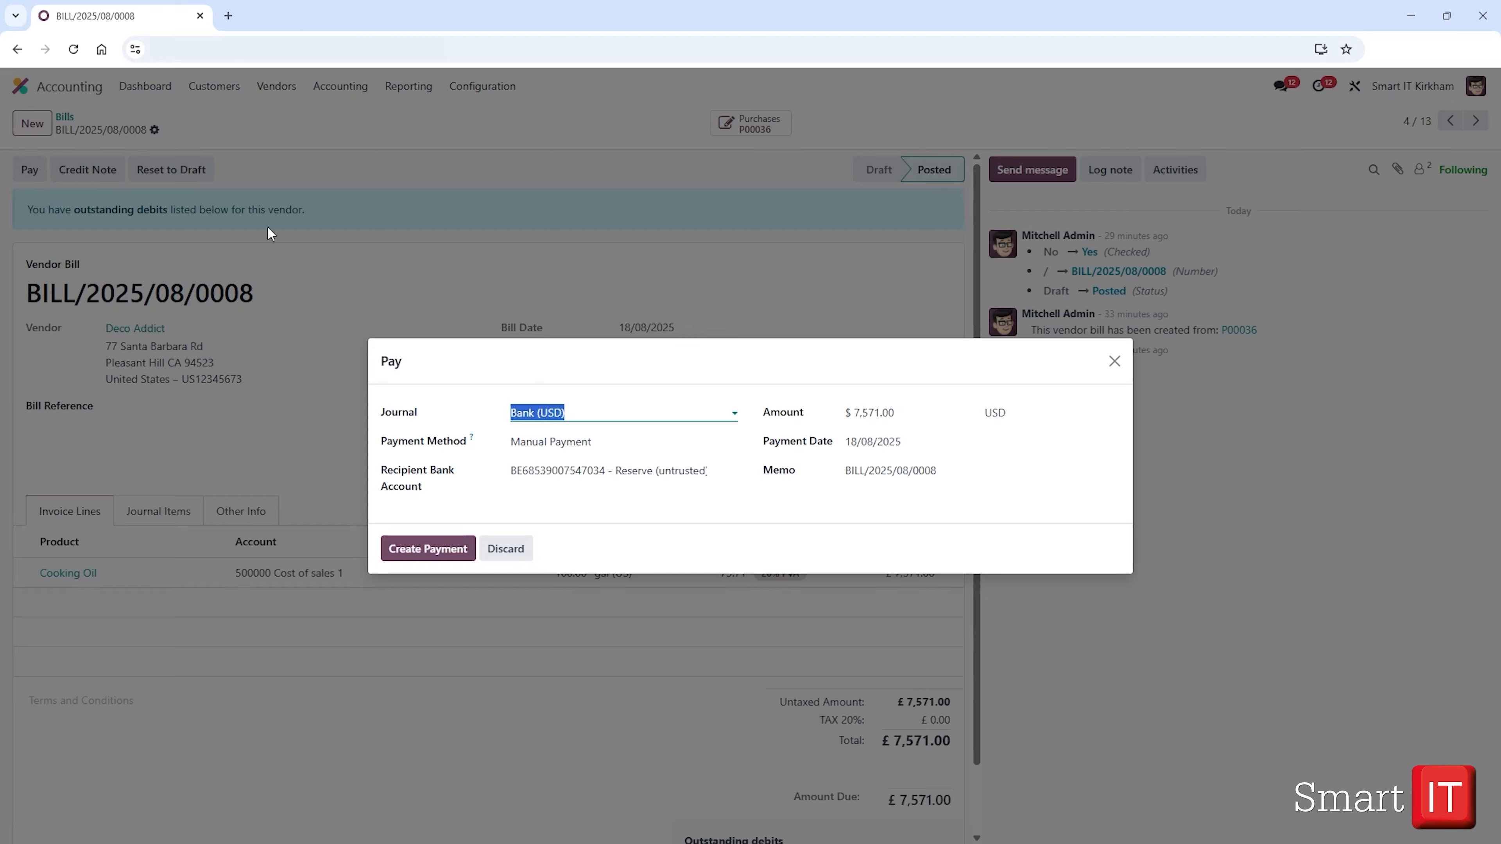
click(591, 412)
click(568, 464)
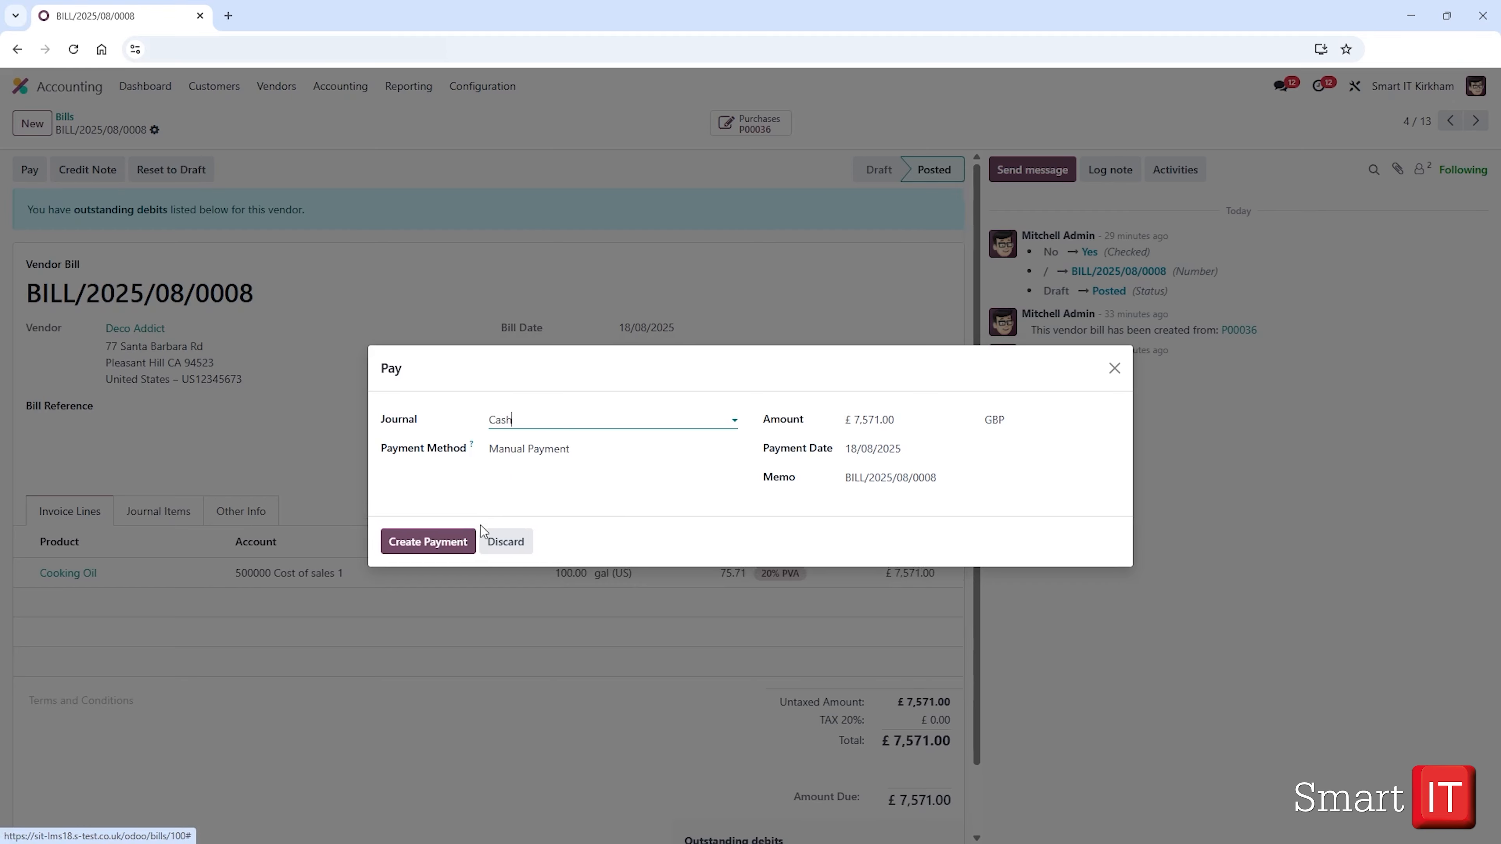
click(467, 541)
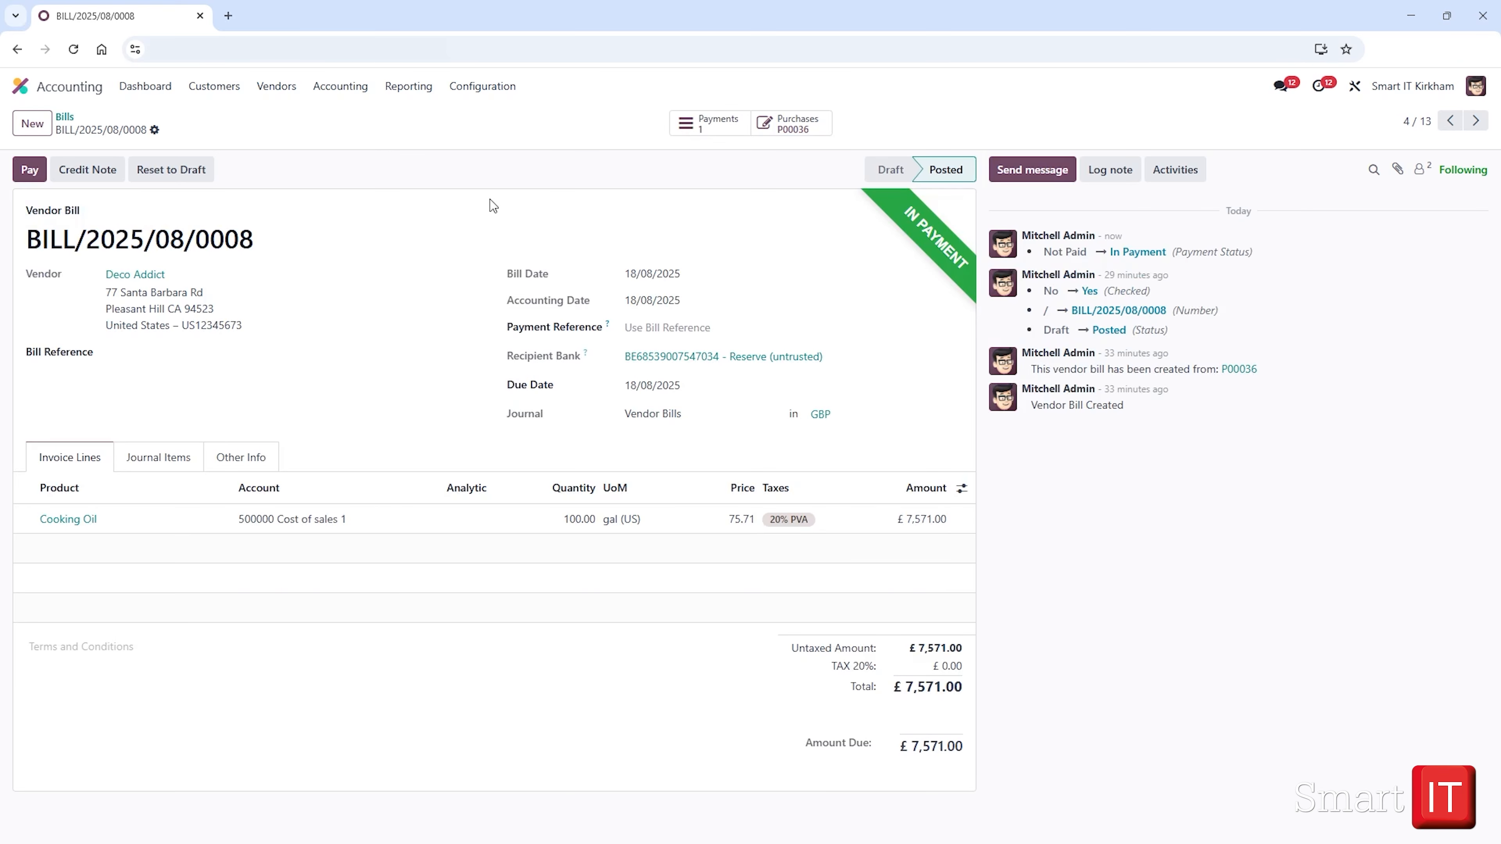
Review the paid bill's journal items and linked payment, and view the list of vendor payments
click(187, 466)
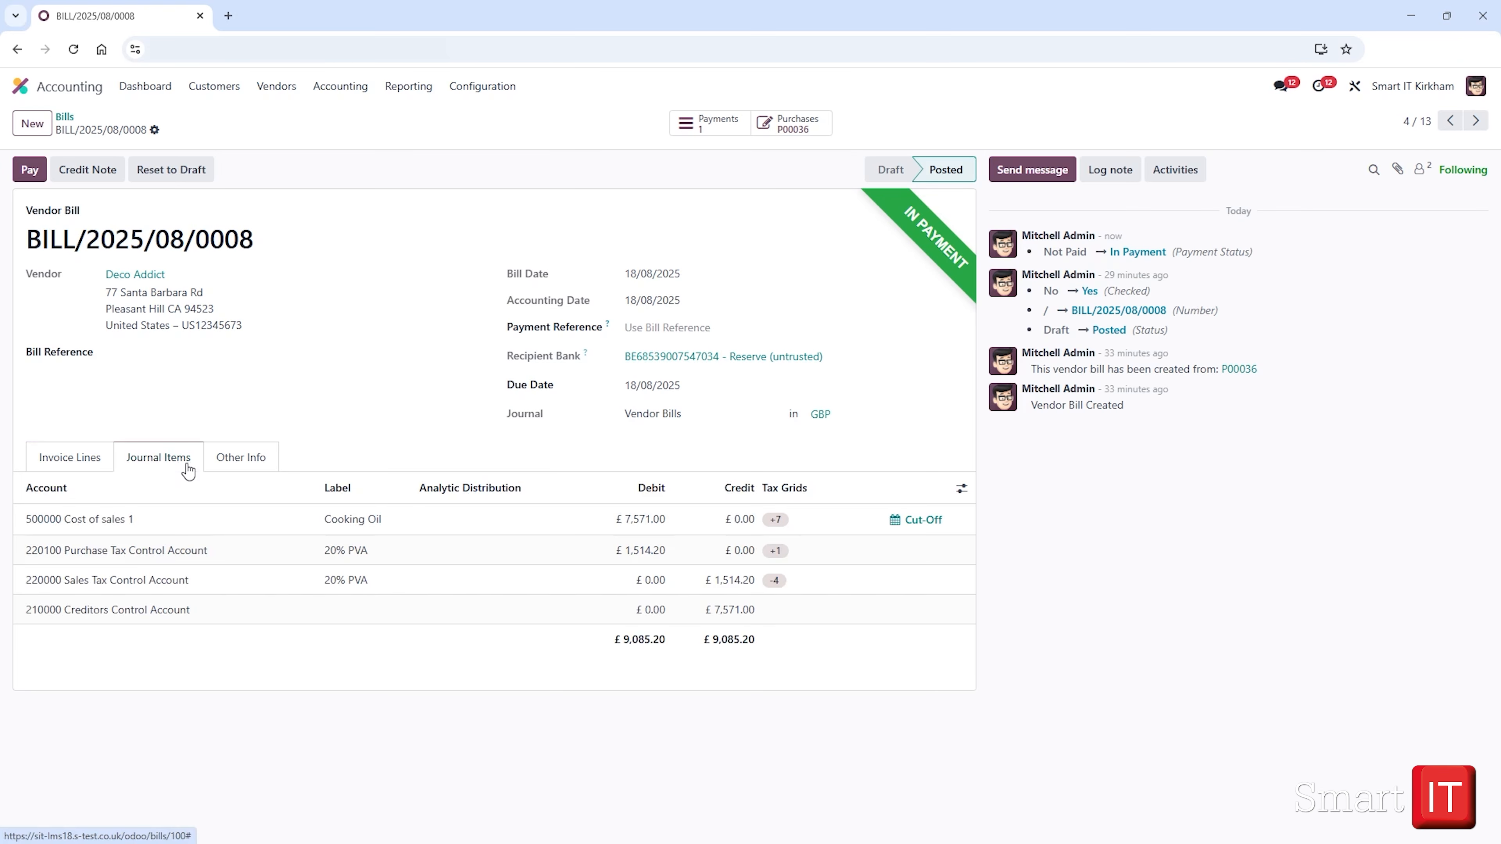
click(712, 124)
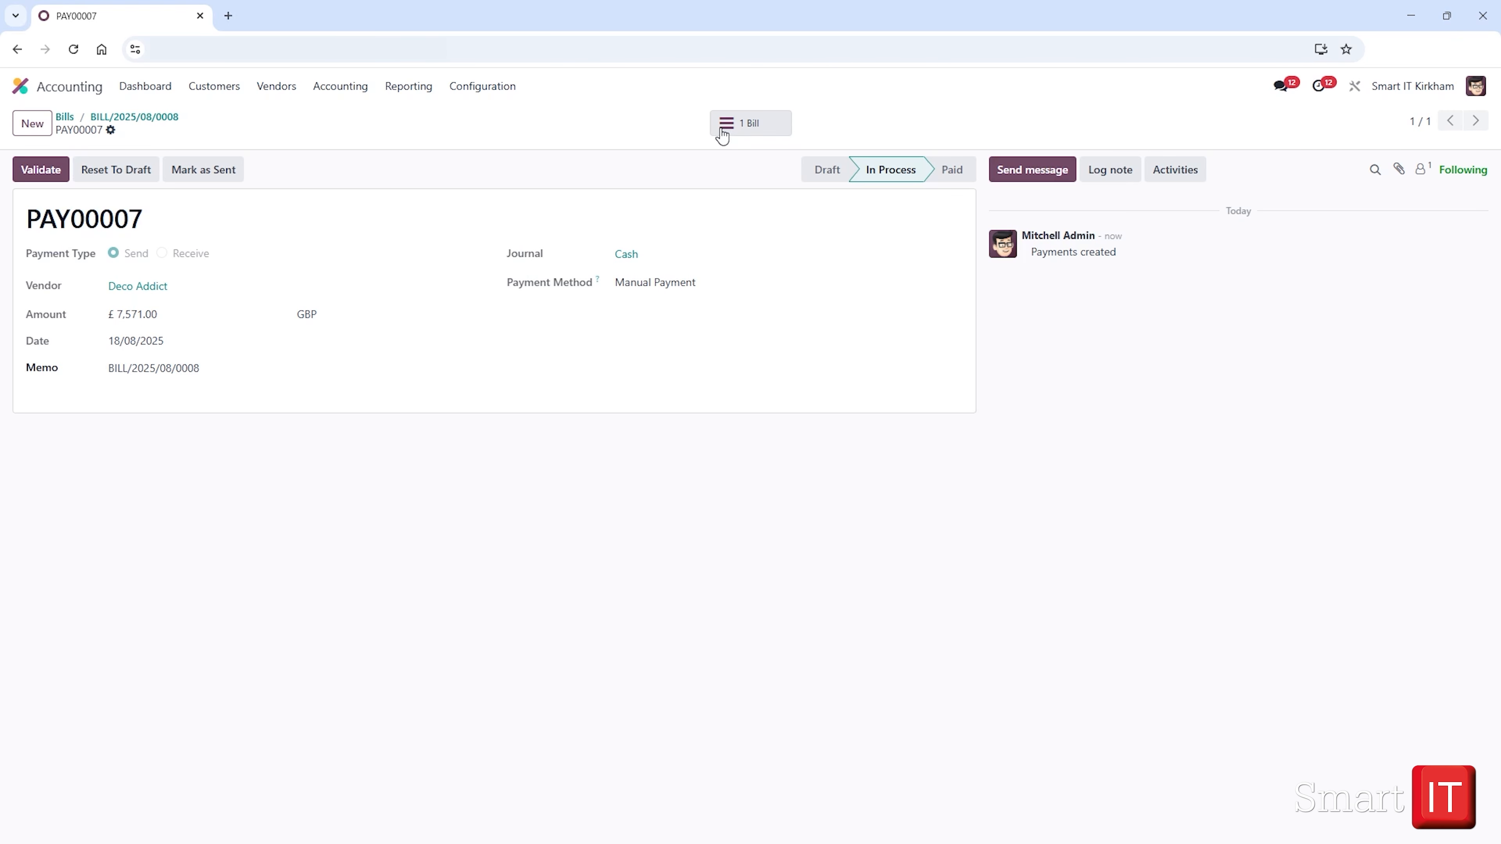
click(283, 89)
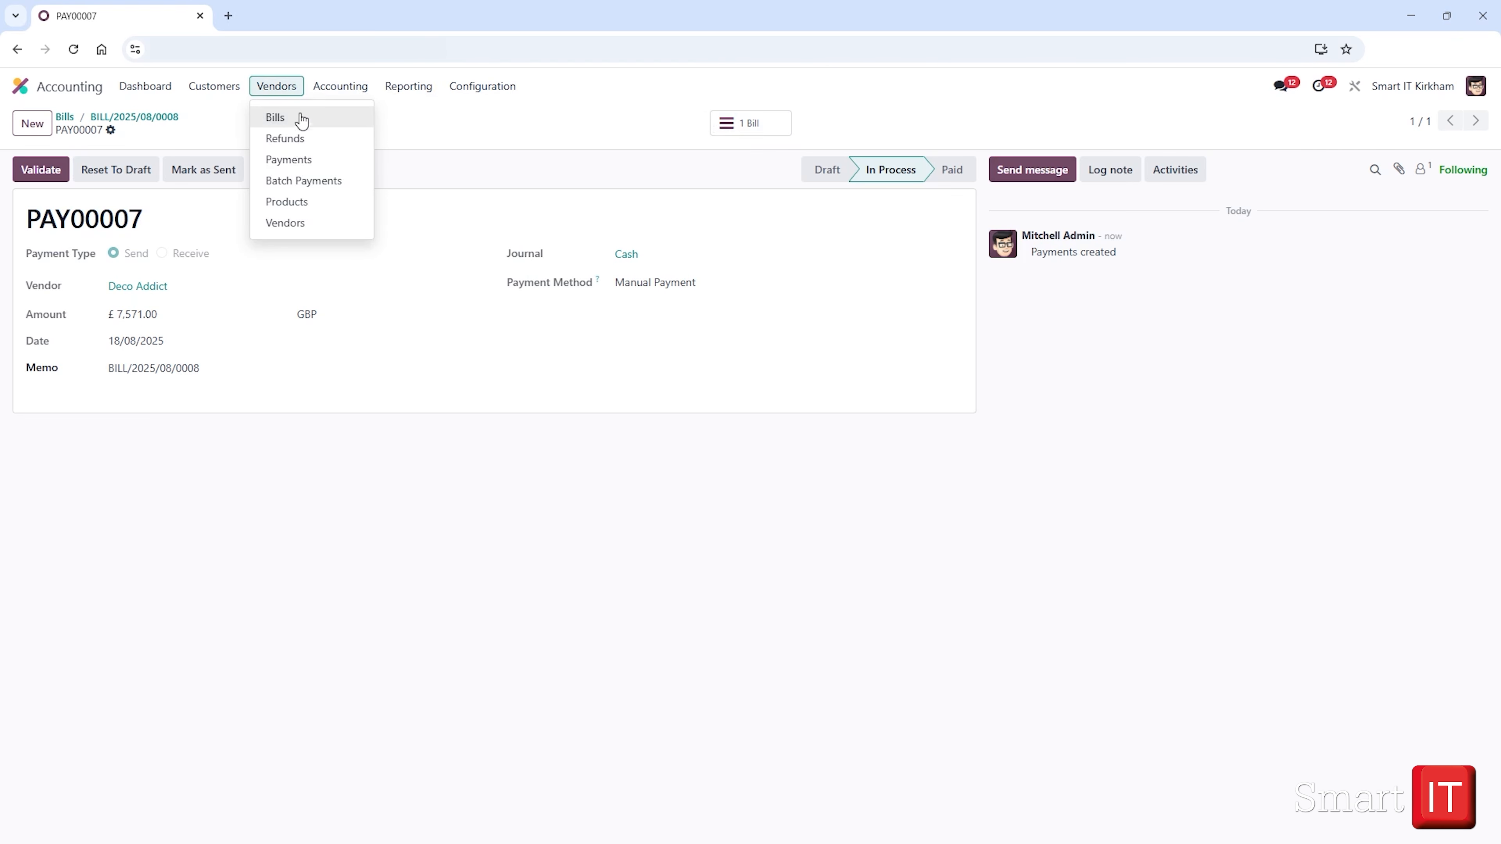
click(322, 158)
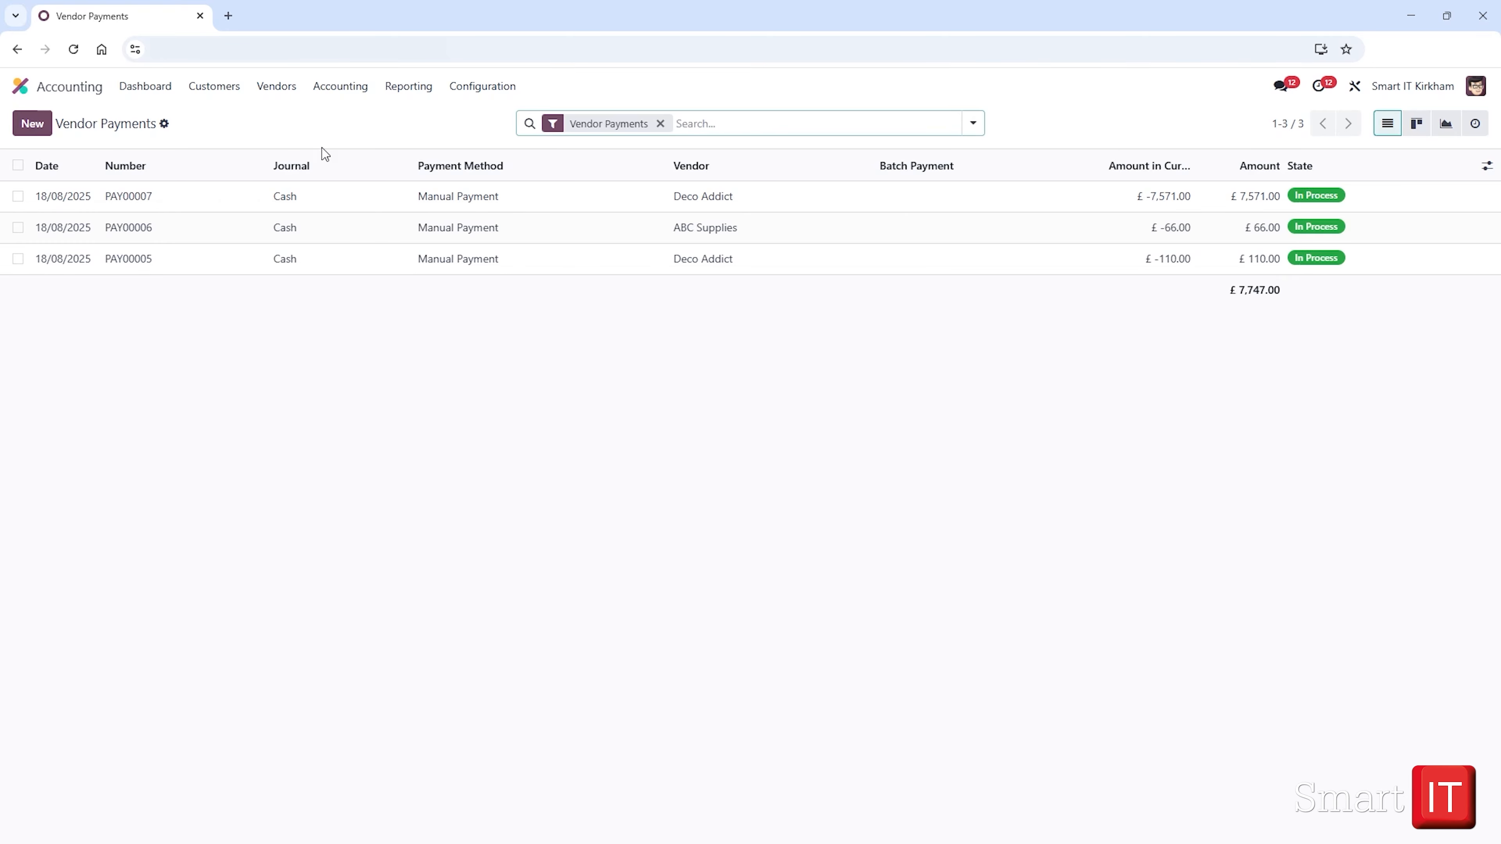
Reconcile the $-100.00 Azure Interior bank transaction solely against its £100.00 bill dated 19/08/2025
click(152, 86)
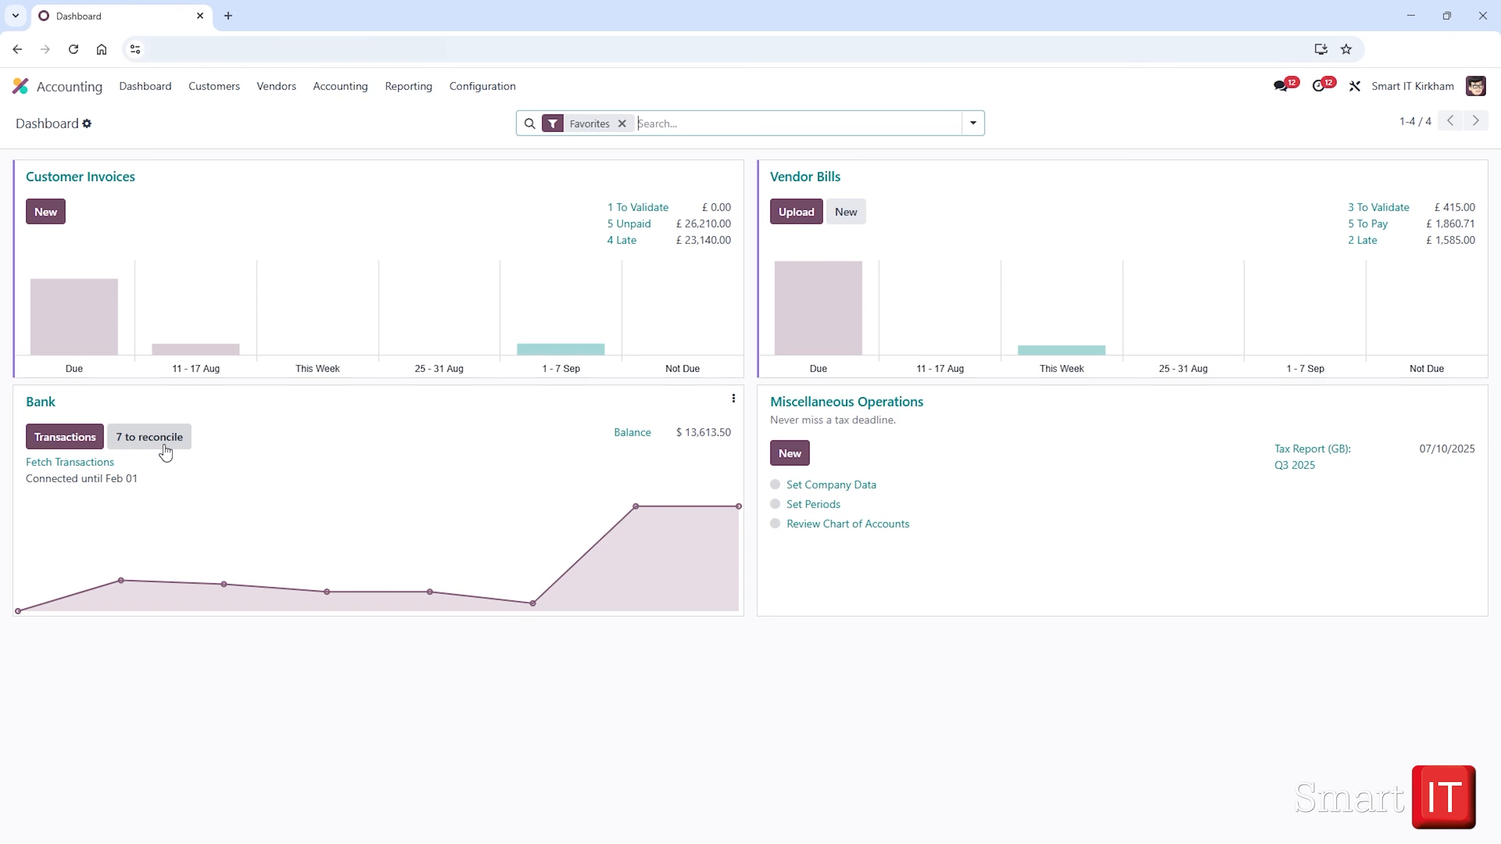
click(149, 437)
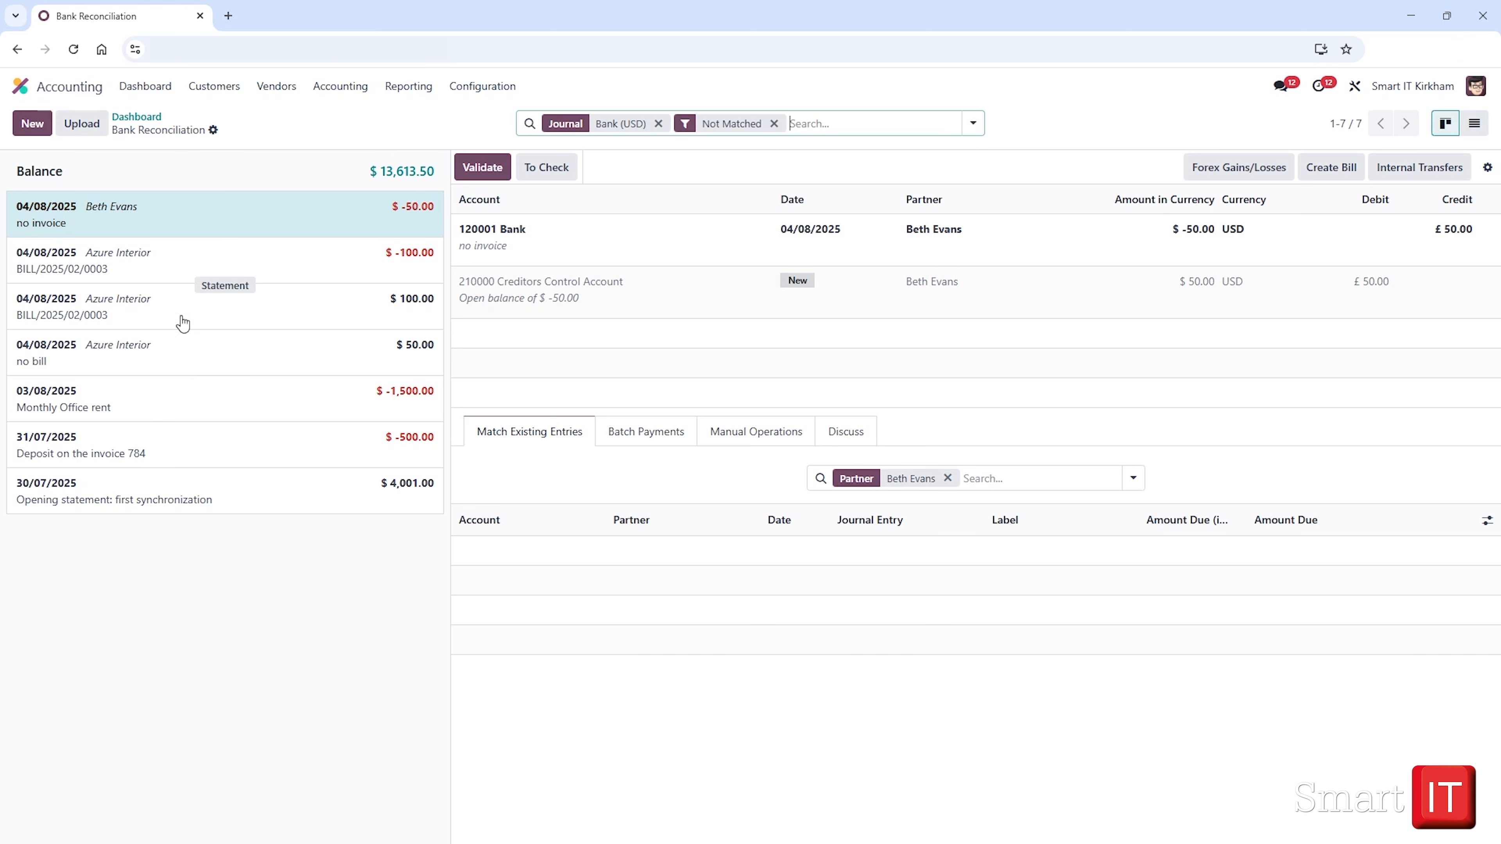
click(214, 264)
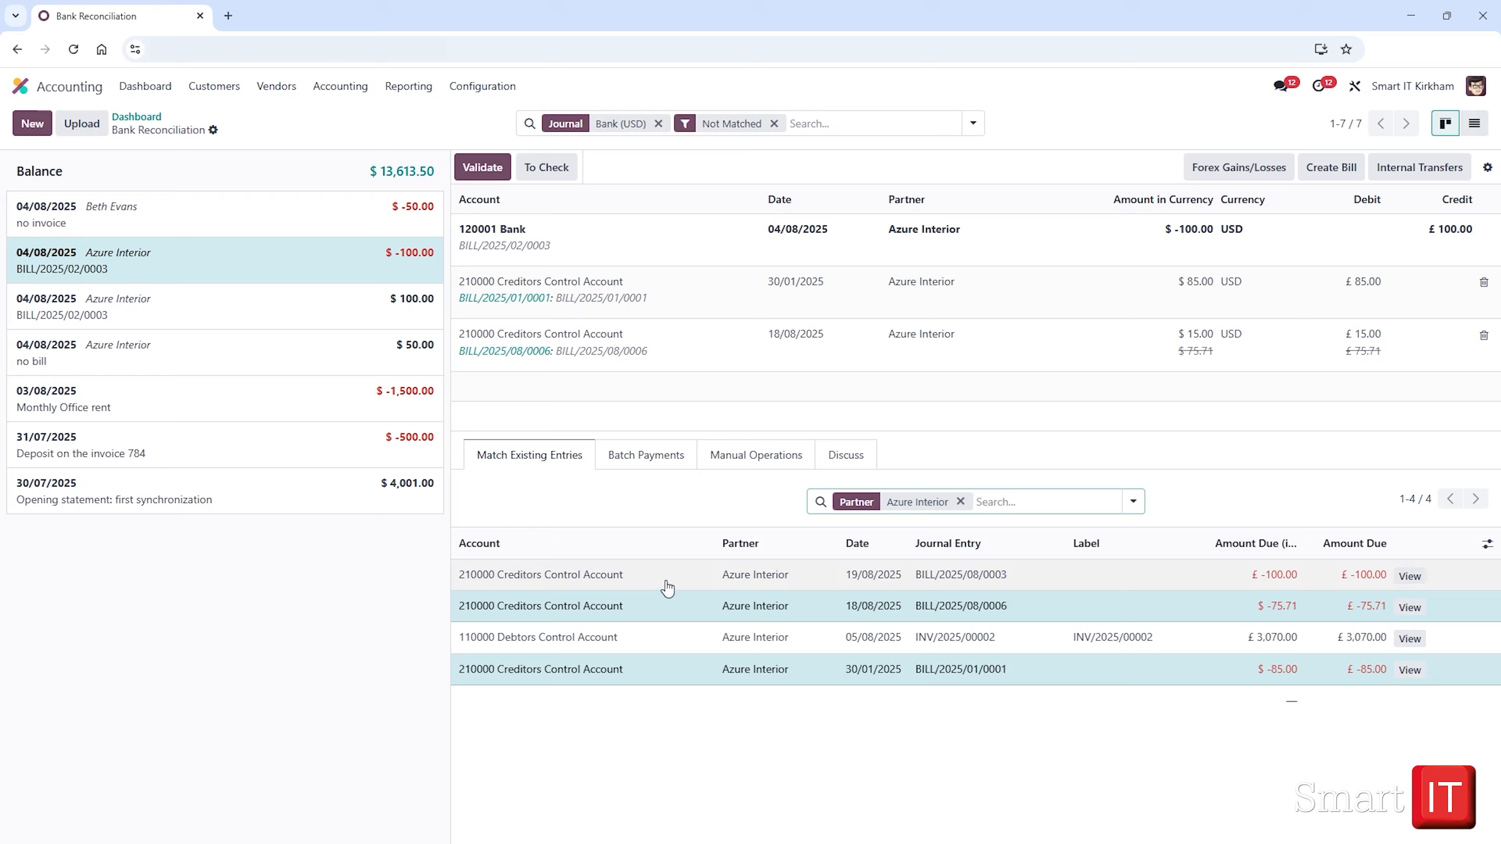
click(678, 587)
click(656, 649)
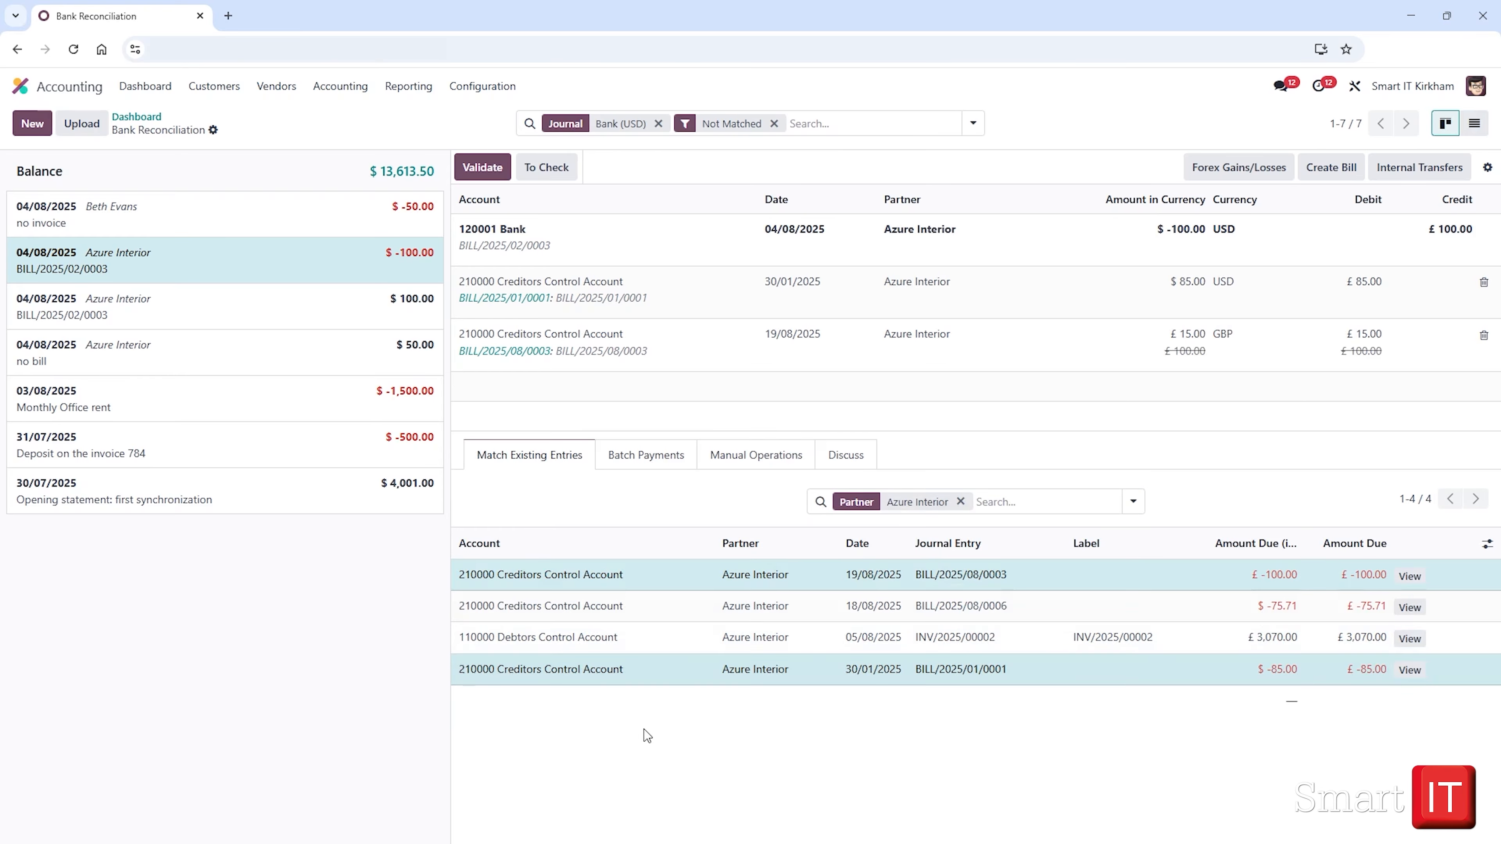
click(655, 674)
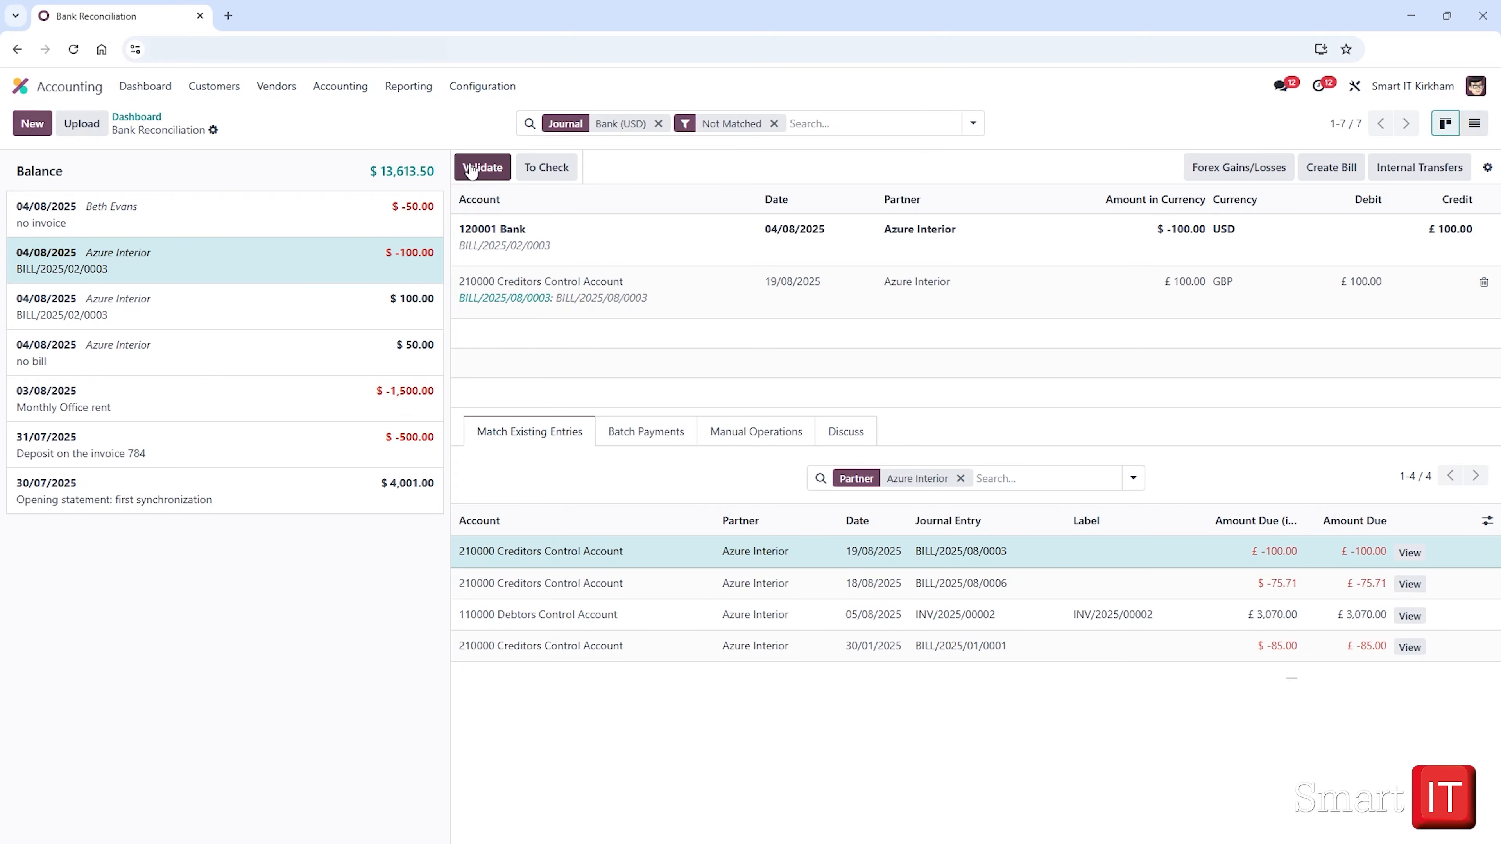
click(482, 167)
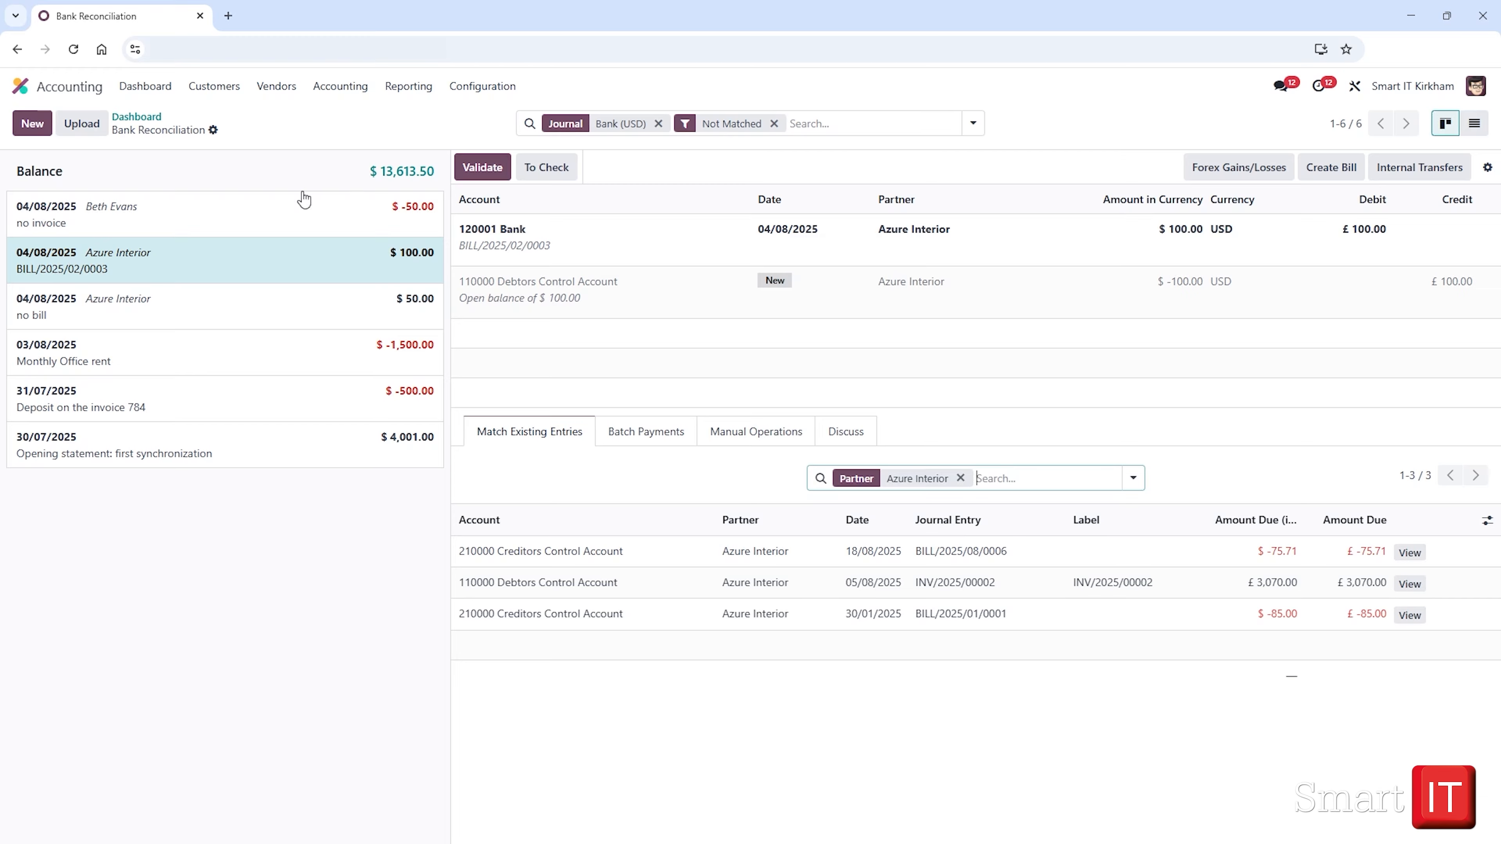
Check the manual operation for the $-50.00 "no invoice" bank transaction, validate it, and return to the home screen
click(222, 222)
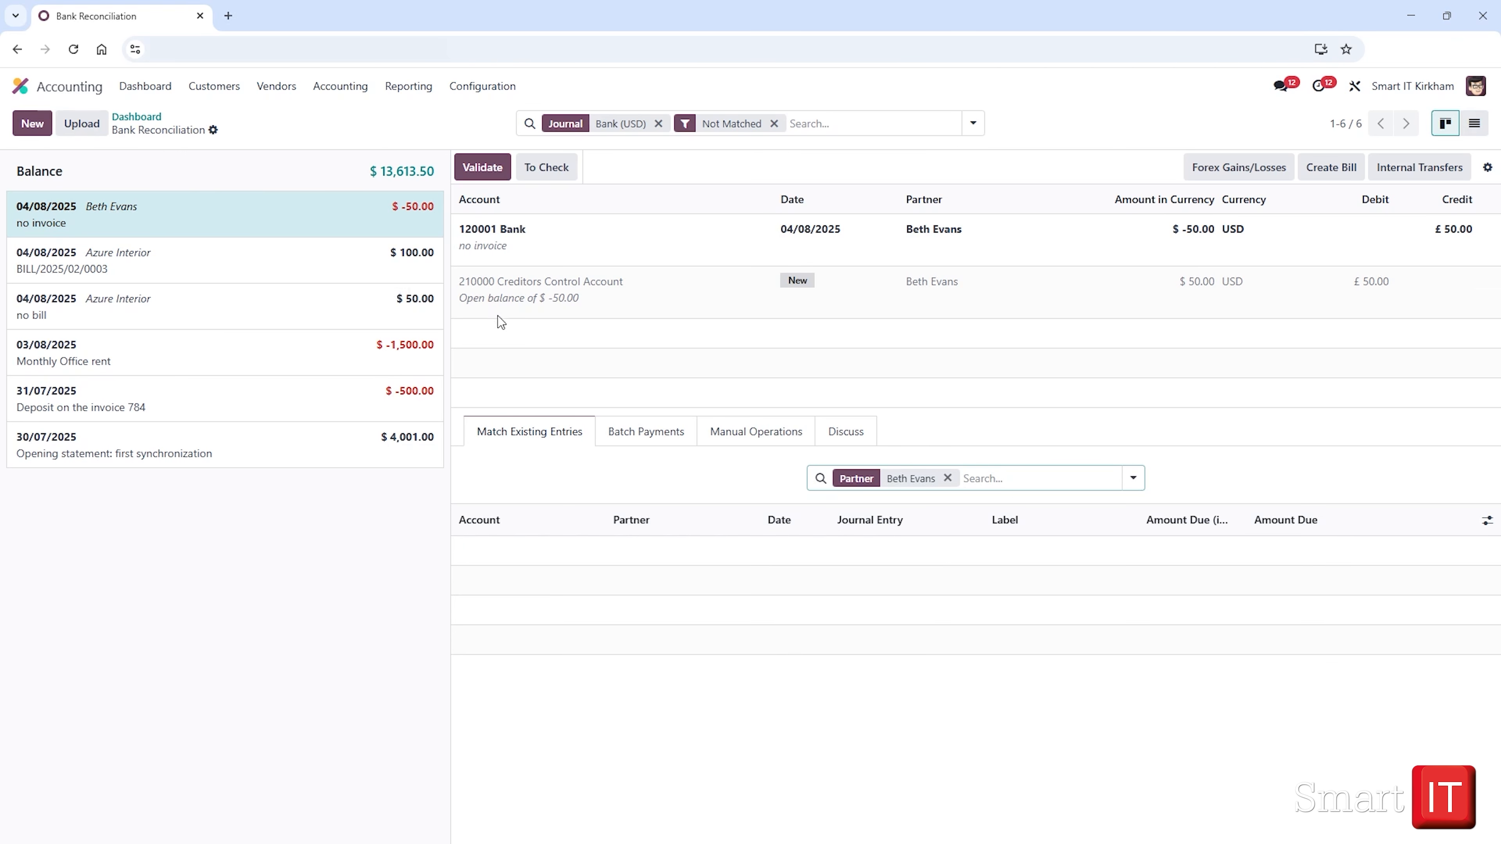
click(742, 440)
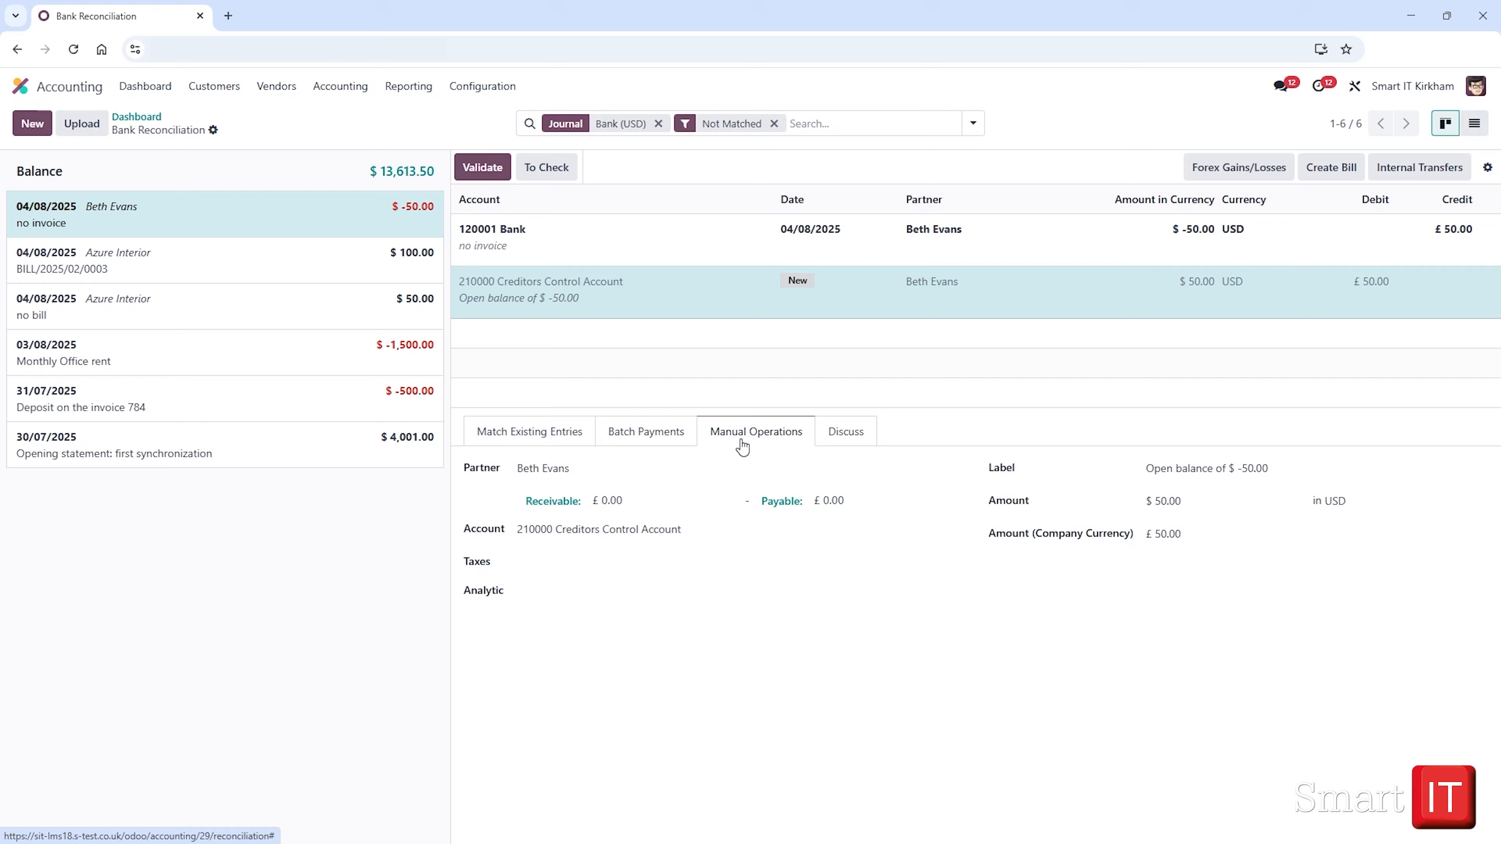
click(485, 171)
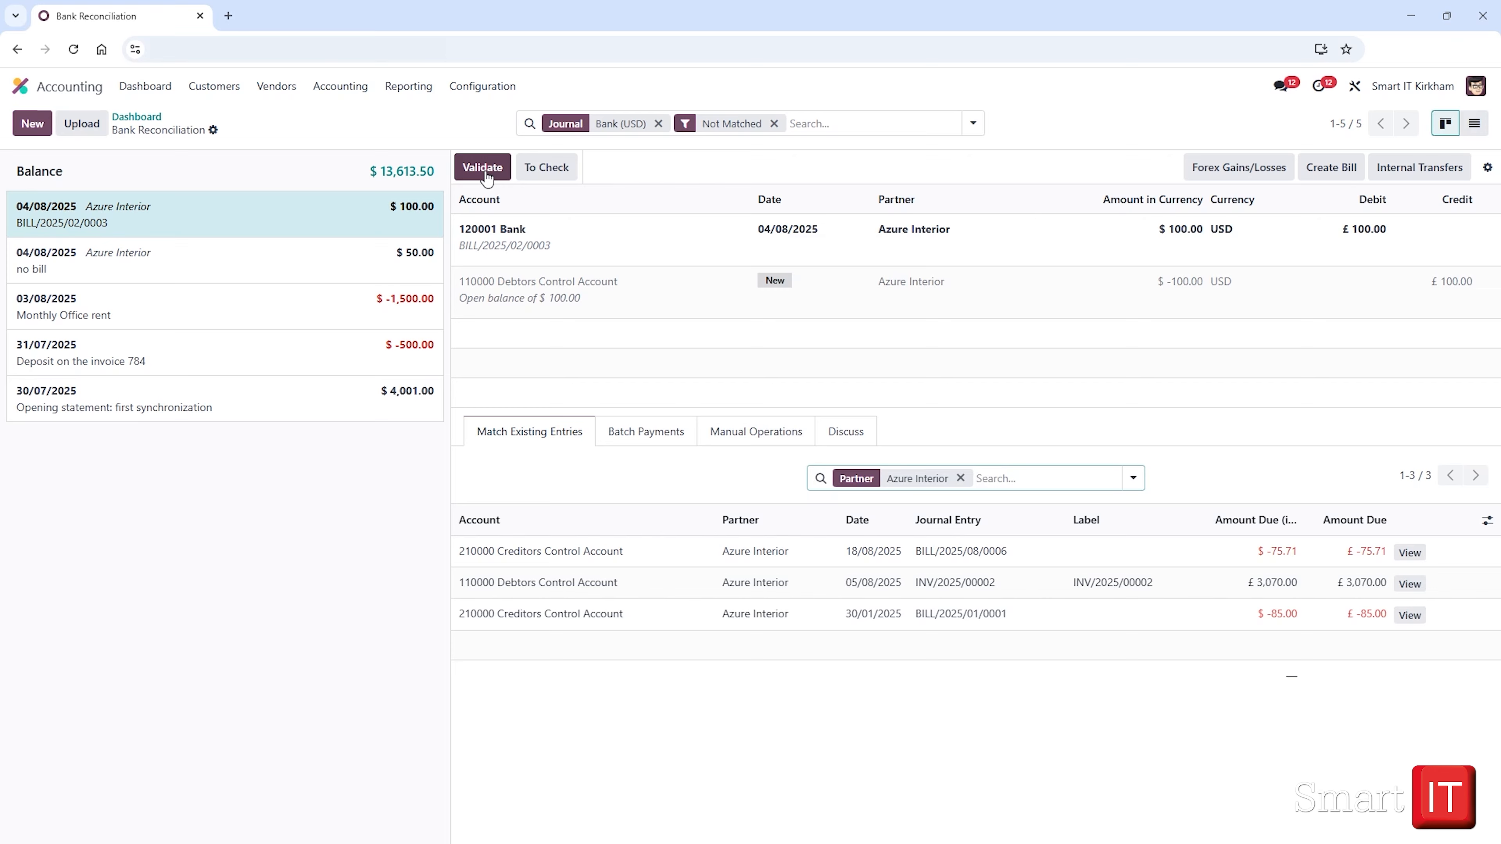
click(19, 95)
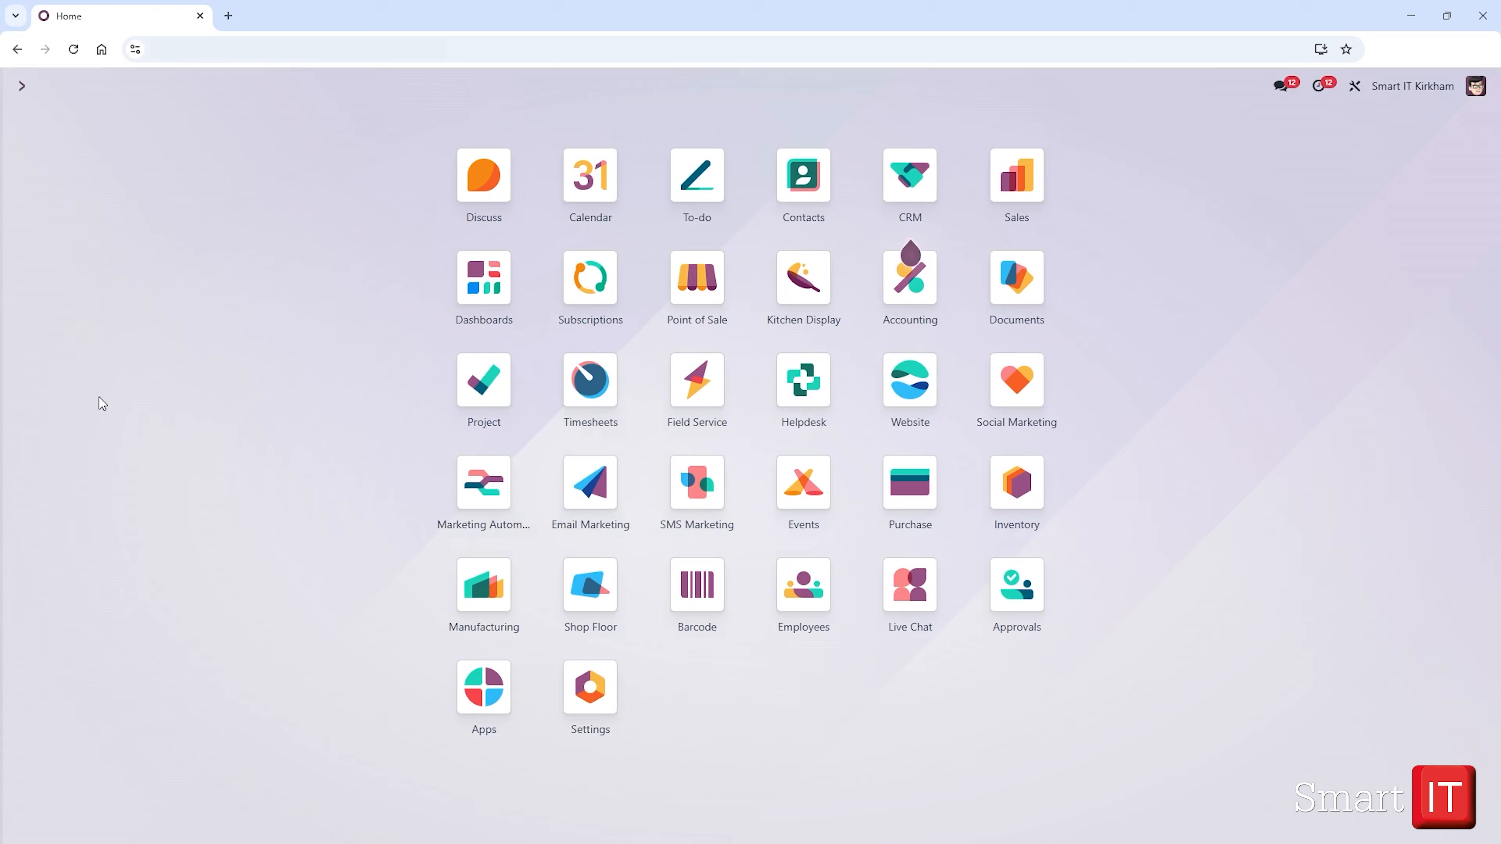